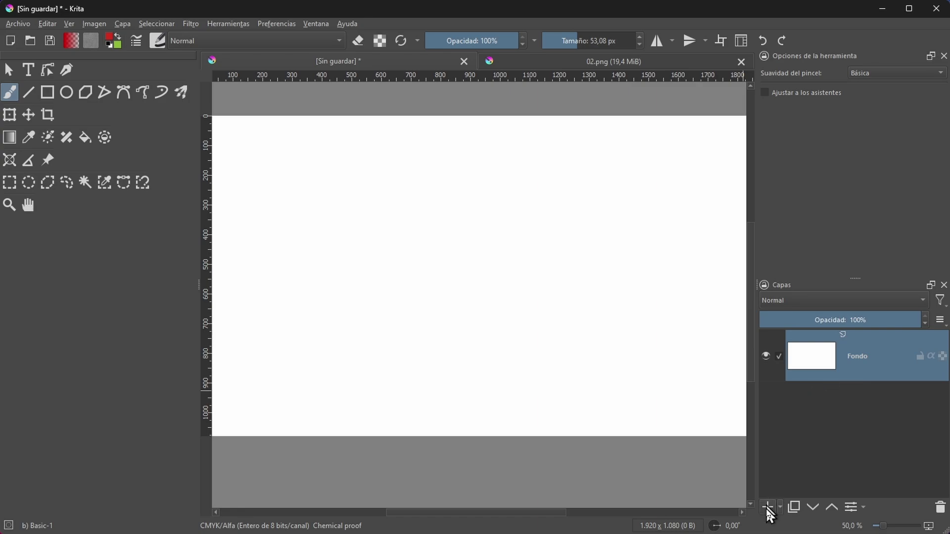
Add a paint layer above Fondo and name it PINTURA
left_click(780, 508)
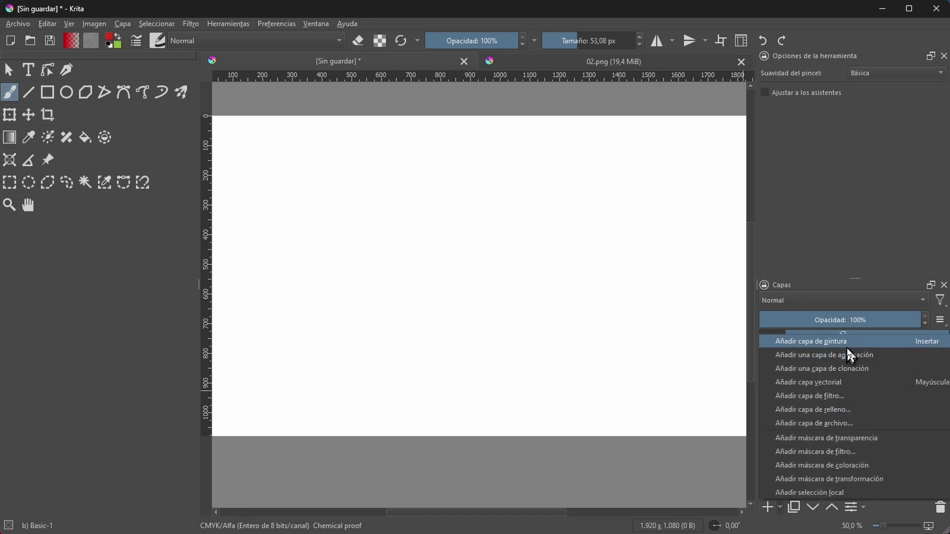
left_click(833, 383)
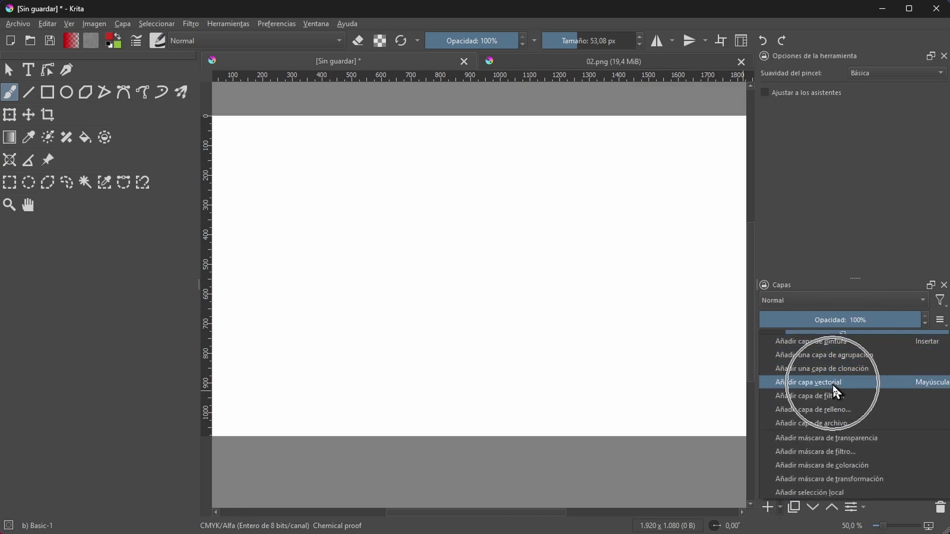
left_click(839, 344)
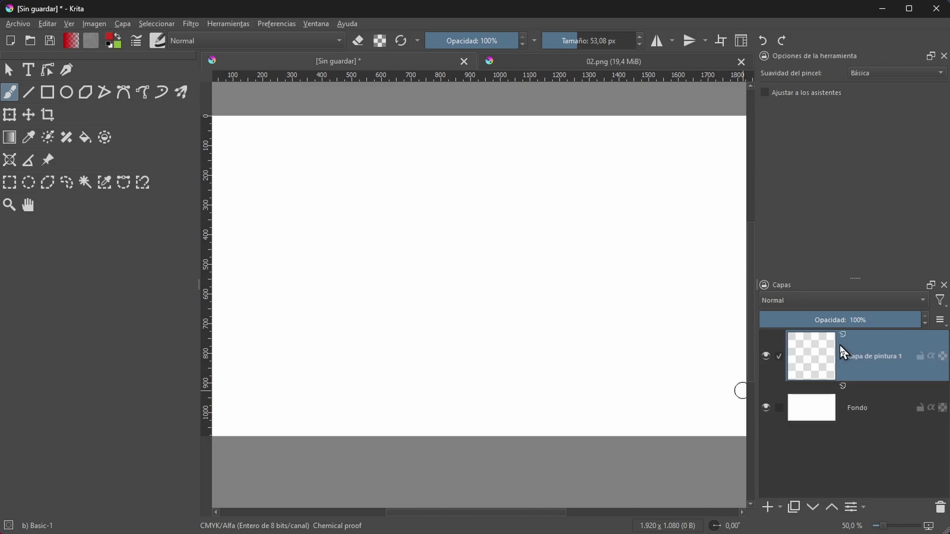
double_click(863, 356)
type("PINTURA")
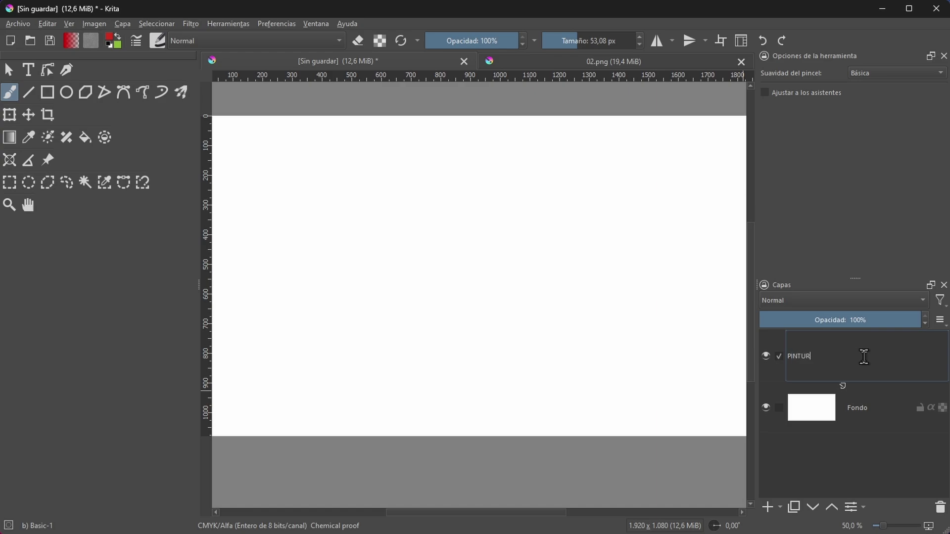
key("Return")
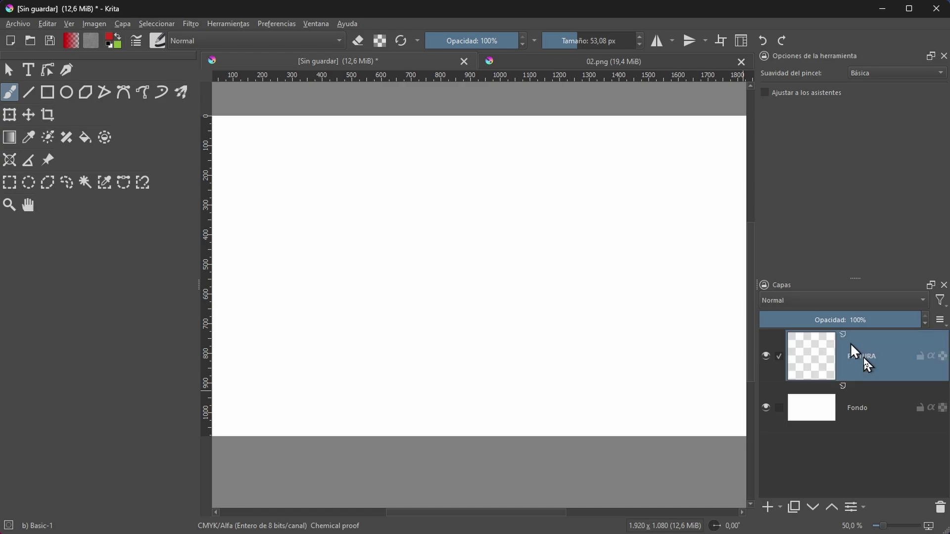
Add a vector layer above PINTURA and name it VECTORIAL
left_click(780, 507)
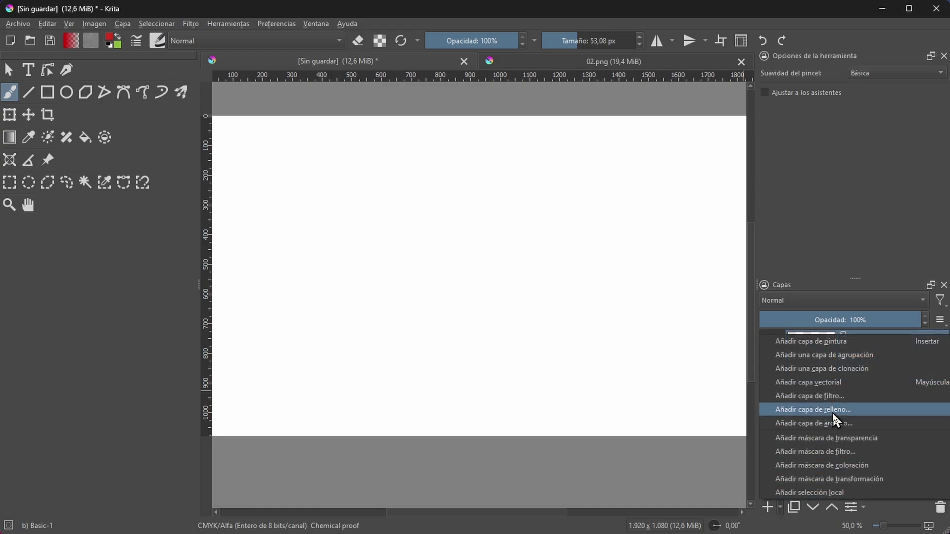
left_click(831, 383)
double_click(859, 357)
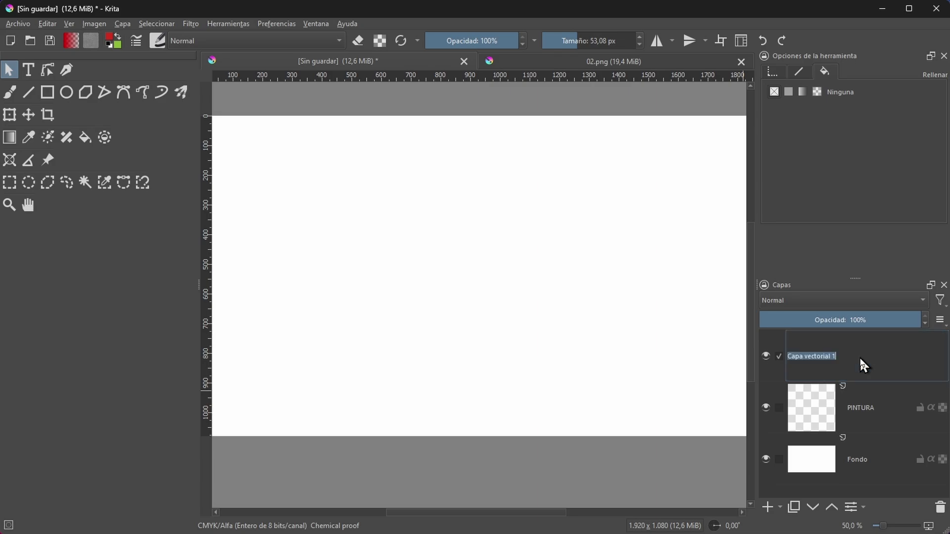
type("VECTORIAL")
key("Return")
Check the list of available panels for Capas and Opciones de la herramienta
left_click(781, 284)
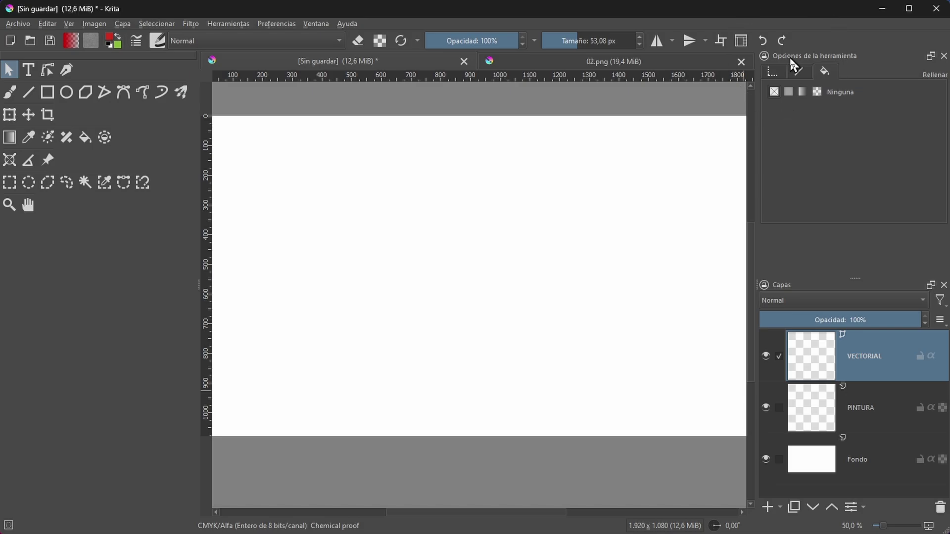
left_click(285, 25)
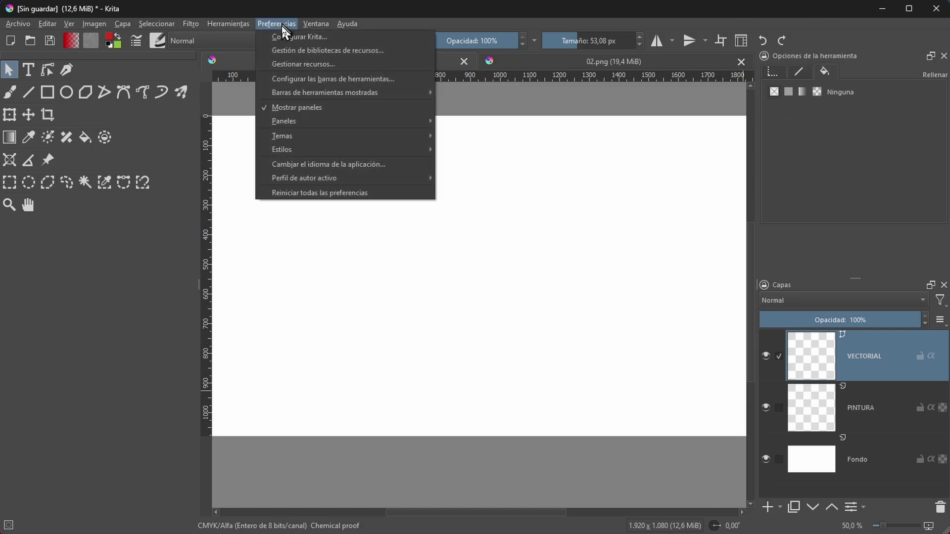
mouse_move(305, 121)
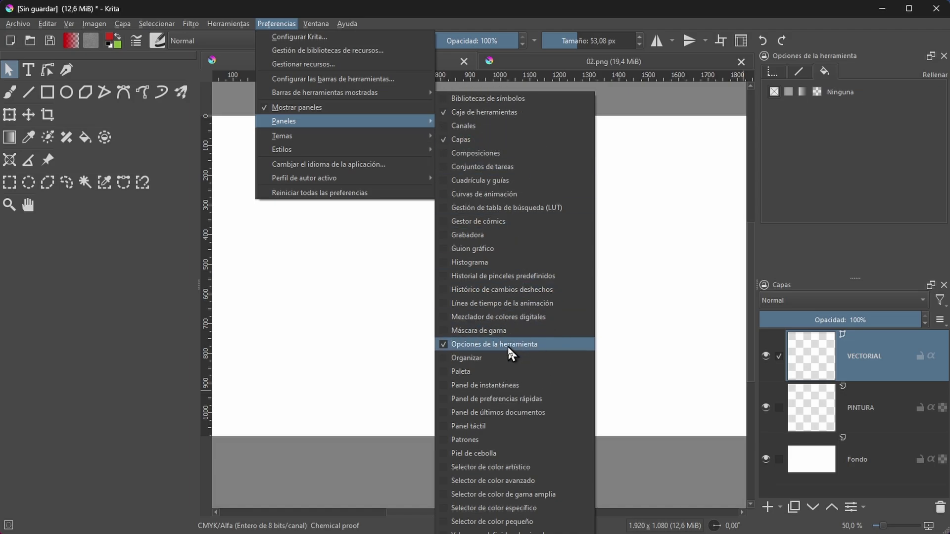
key("Escape")
key("Escape")
Brush a green S-shaped diagonal stroke from the upper-right to the lower-left of the canvas on the PINTURA layer
left_click(862, 413)
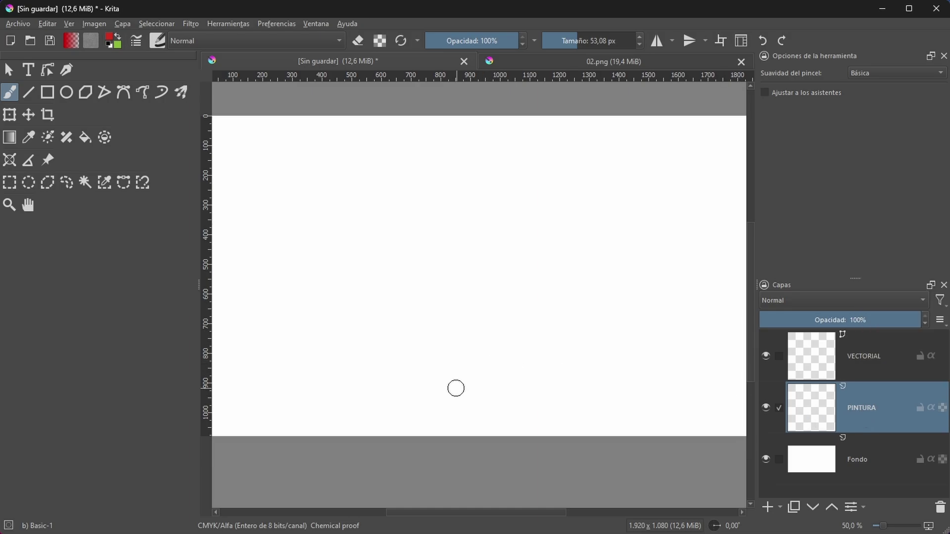
left_click(10, 117)
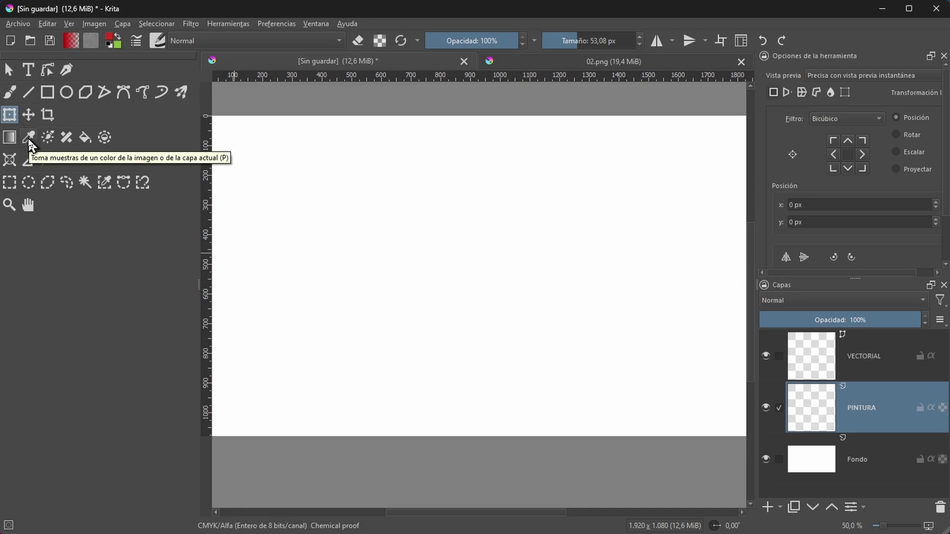
left_click(10, 94)
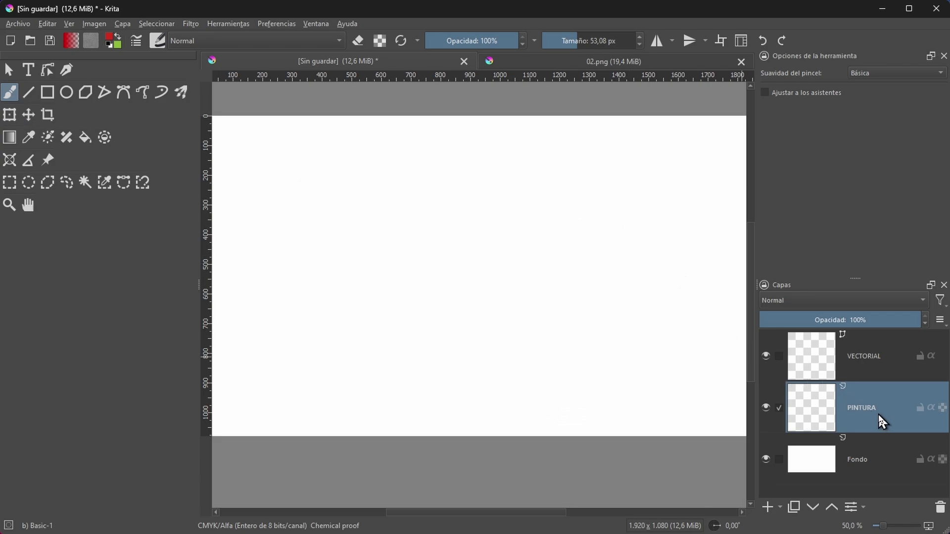
left_click(117, 37)
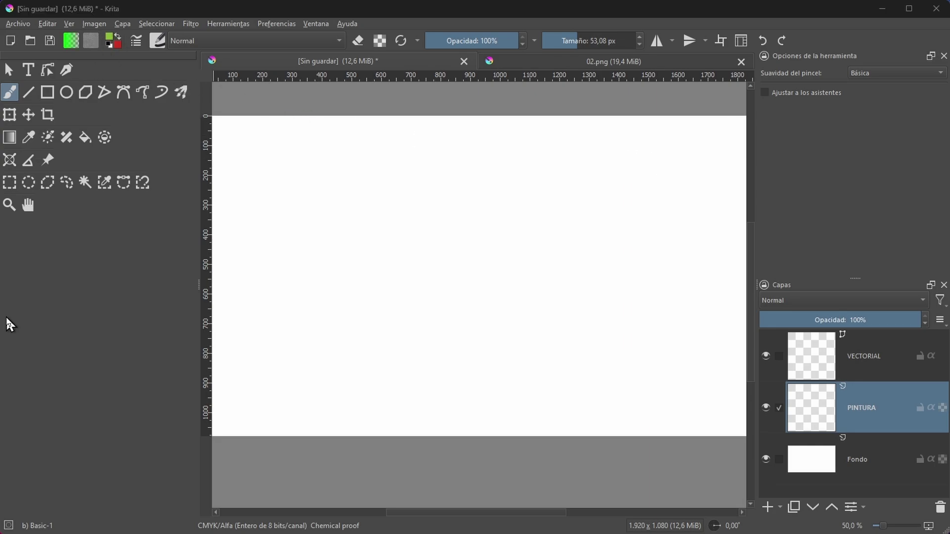
mouse_move(687, 159)
left_mouse_down()
mouse_move(639, 151)
mouse_move(477, 224)
mouse_move(385, 349)
mouse_move(300, 392)
left_mouse_up()
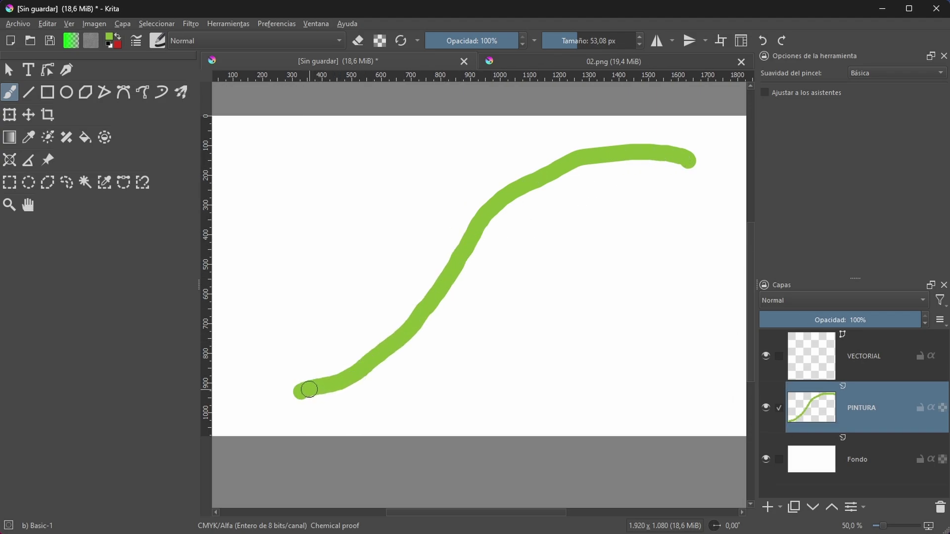
Hide the Fondo layer to inspect the green stroke over transparency, and show the layer again
left_click(766, 458)
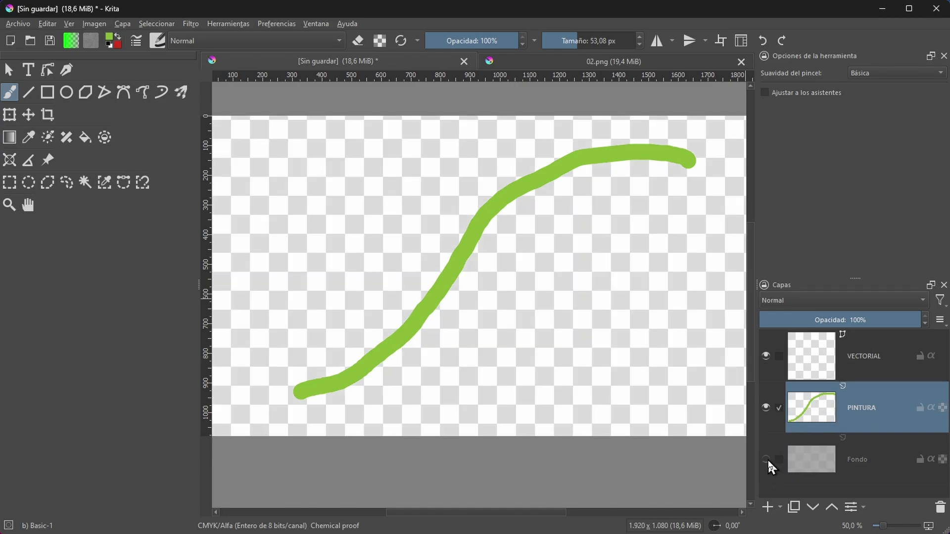
left_click(767, 460)
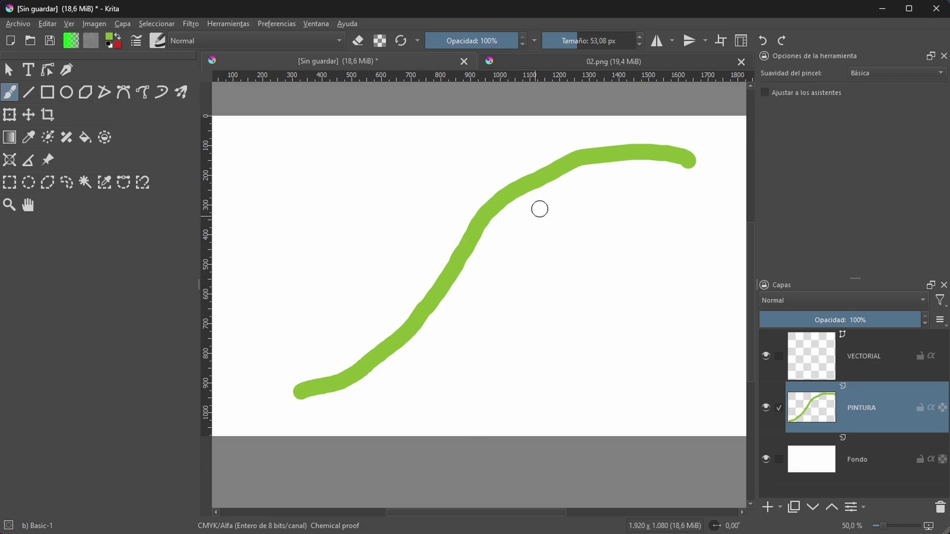
left_click(16, 97)
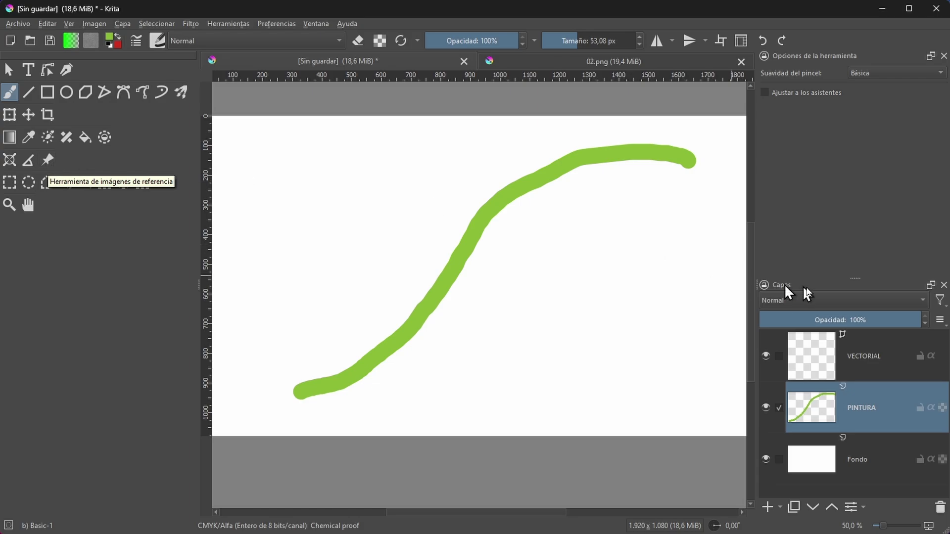
Add a file layer above PINTURA from hombre-araña-2.jpg in Descargas, without scaling
left_click(782, 509)
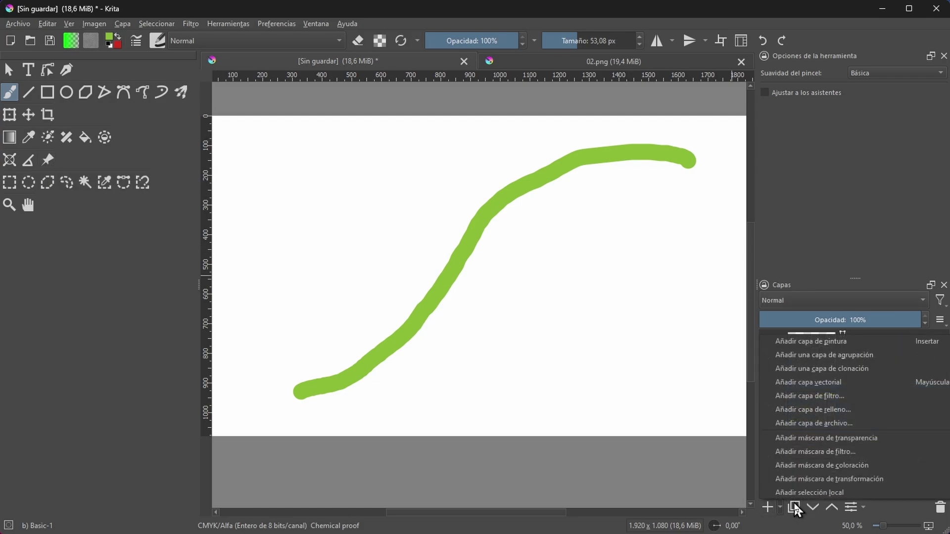
left_click(824, 423)
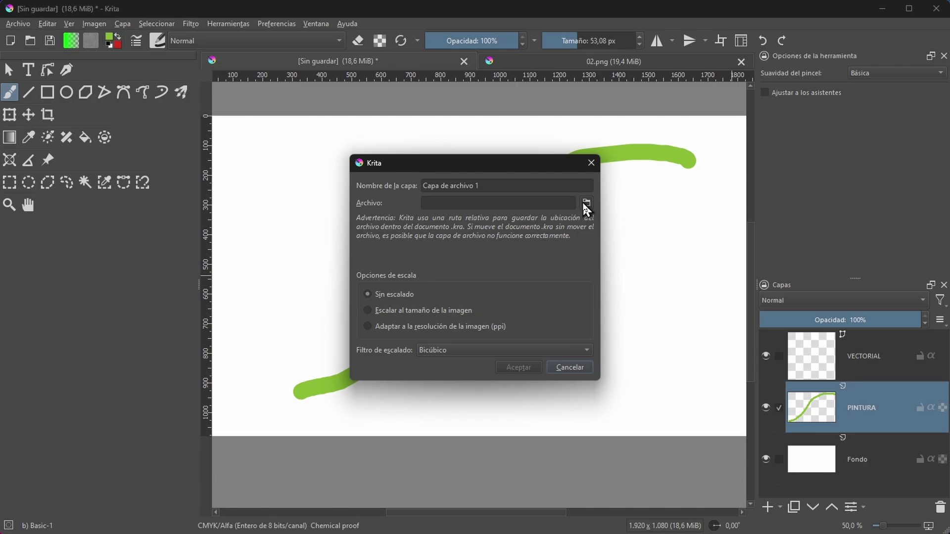
left_click(586, 202)
left_click(420, 271)
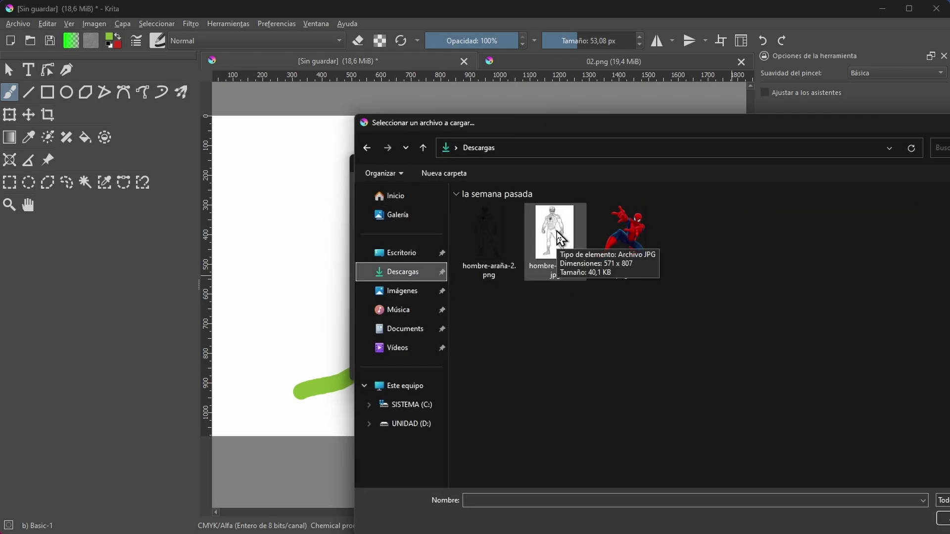
left_click(560, 239)
left_click(943, 520)
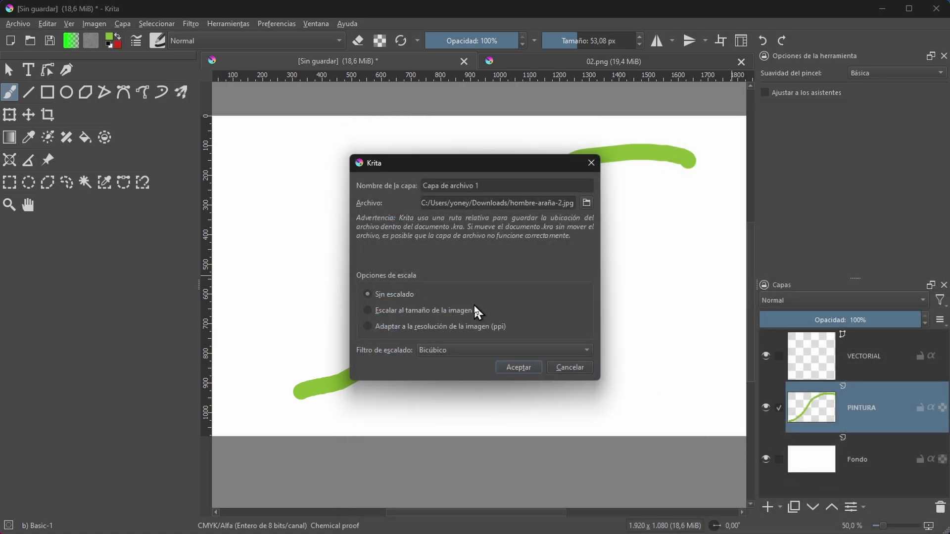
left_click(505, 364)
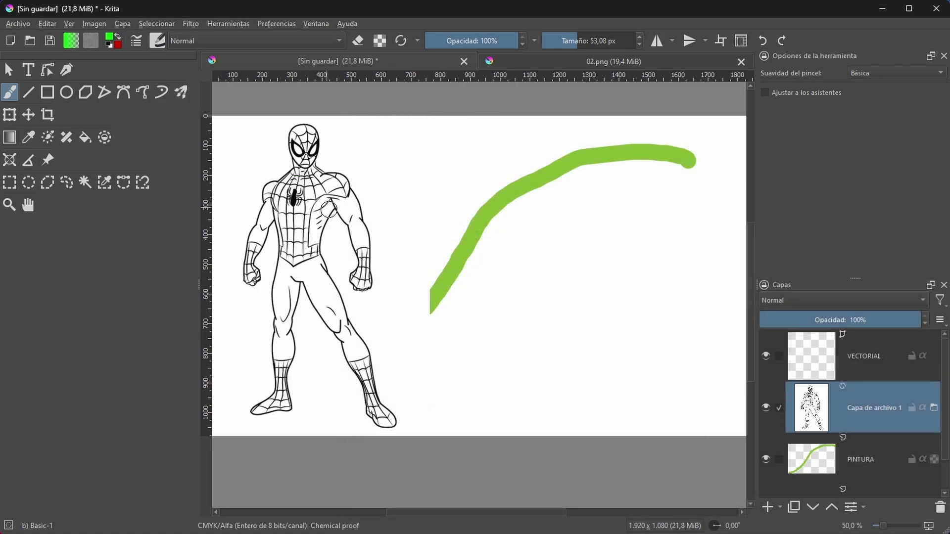
Set the brush size to 0,46 px for fine tracing over the Spider-Man head
scroll(333, 216, "up", 4)
left_click_drag(325, 193, 552, 443)
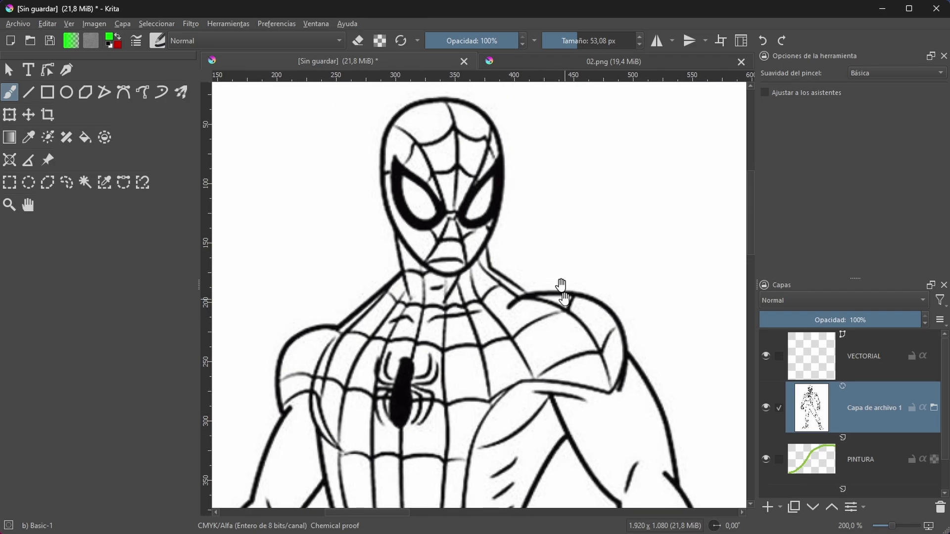
left_click_drag(561, 286, 550, 320)
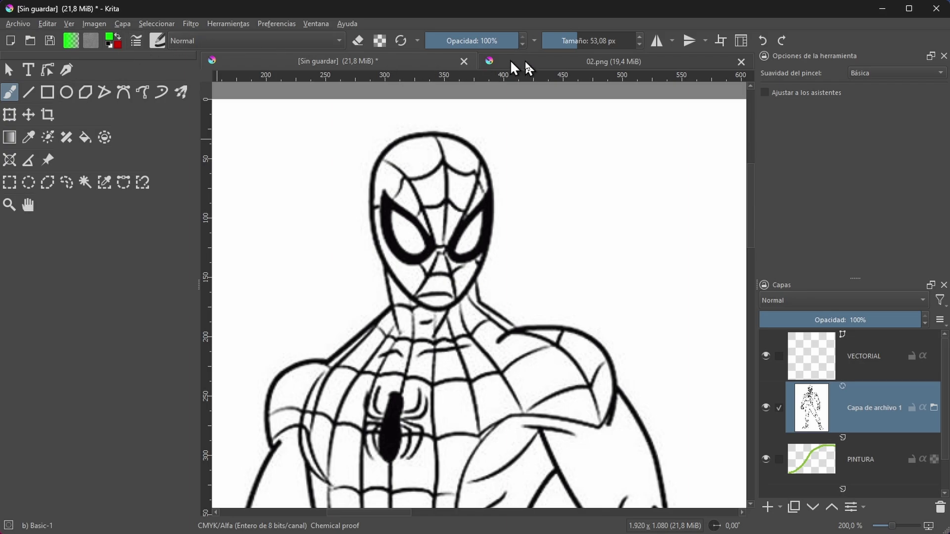
left_click(548, 38)
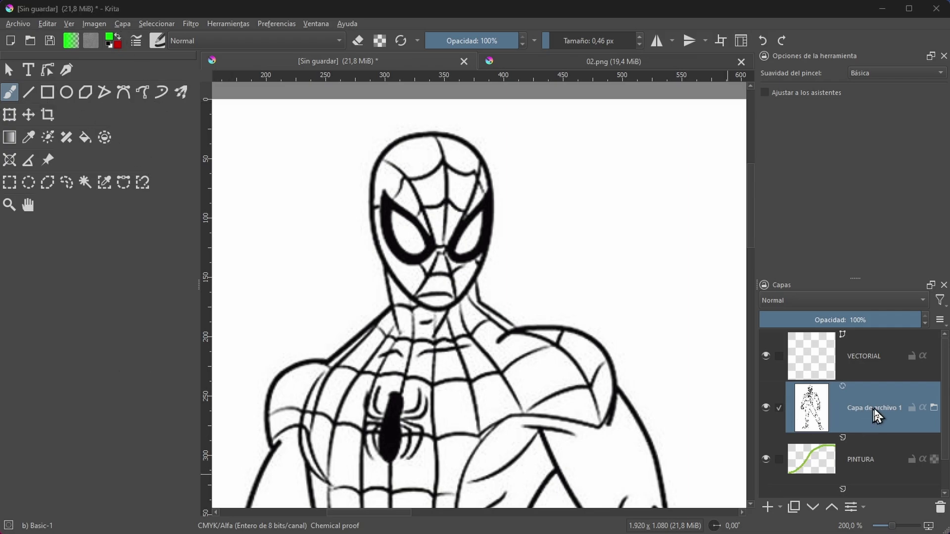
Add a paint layer above the file layer and trace the head's right edge and right eye in green
left_click(780, 507)
left_click(838, 334)
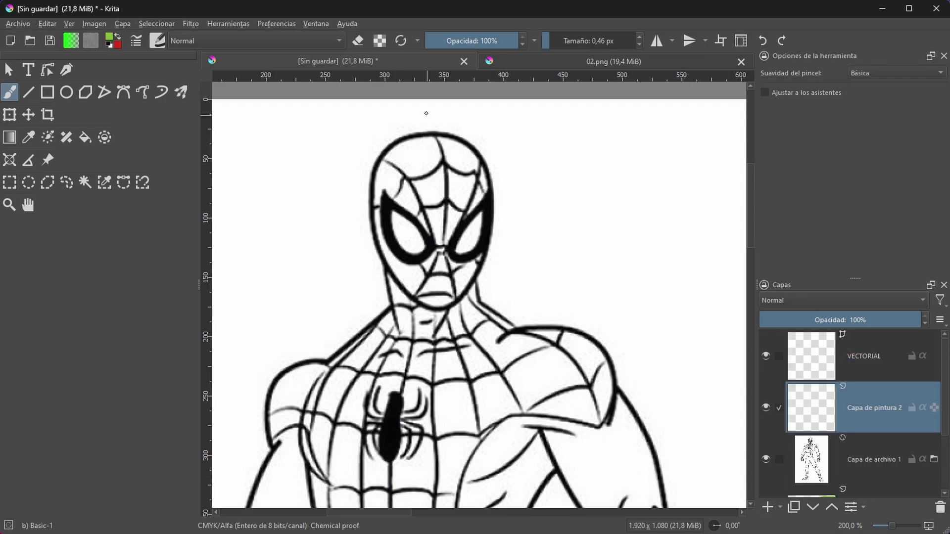
mouse_move(440, 133)
left_mouse_down()
mouse_move(485, 160)
mouse_move(491, 188)
mouse_move(484, 238)
mouse_move(455, 258)
mouse_move(490, 200)
left_mouse_up()
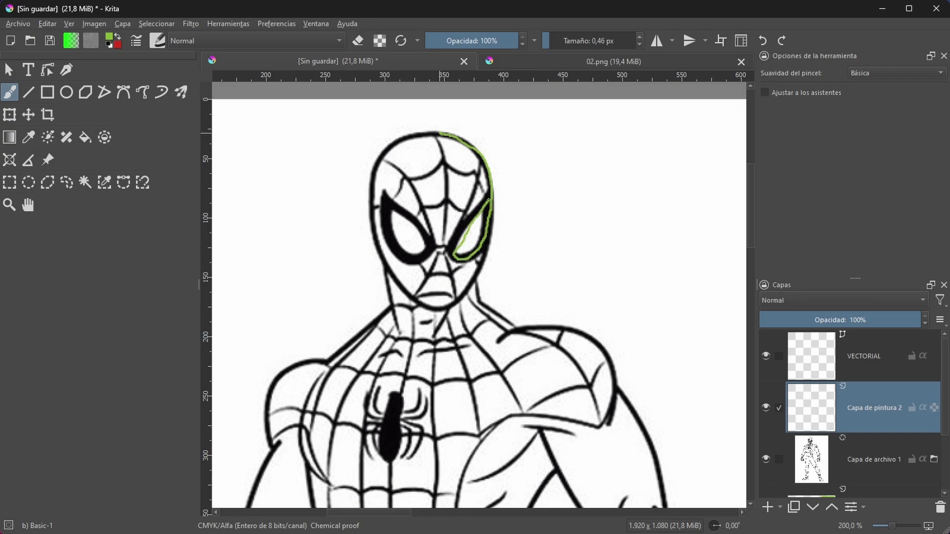
Undo the tracing and its new paint layer, and delete the Spider-Man file layer
key("ctrl+z")
key("ctrl+z")
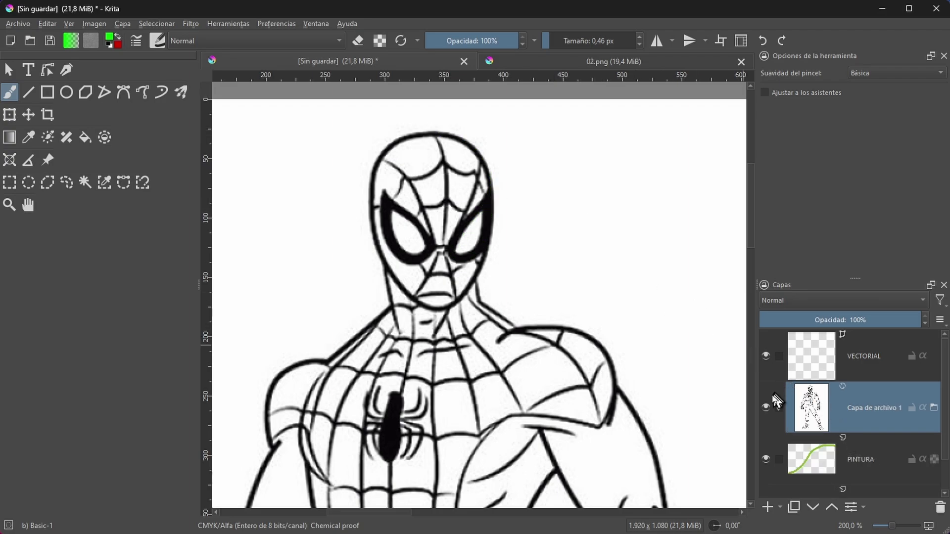
left_click(940, 507)
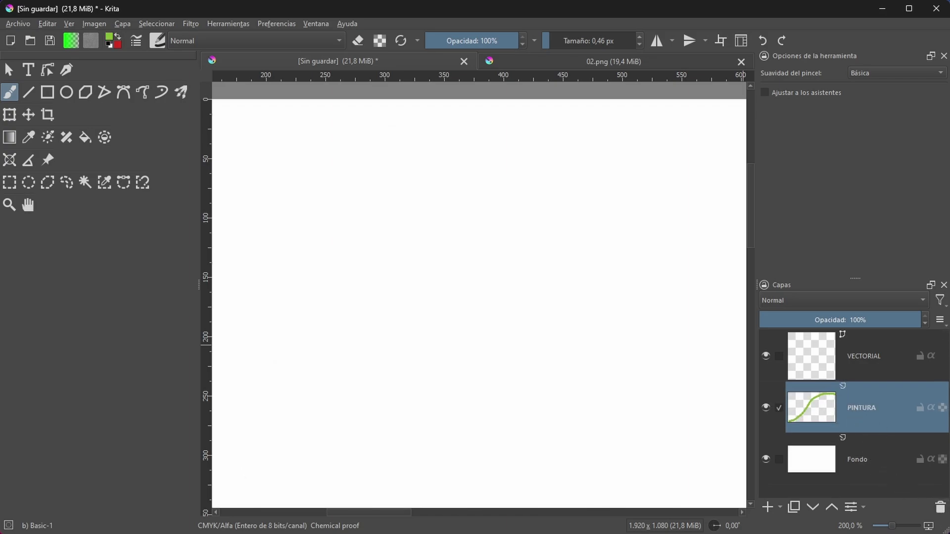
Scale down, rotate and shear the green stroke on the PINTURA layer, and clear it from the layer
scroll(579, 301, "down", 1)
left_click_drag(549, 360, 532, 283)
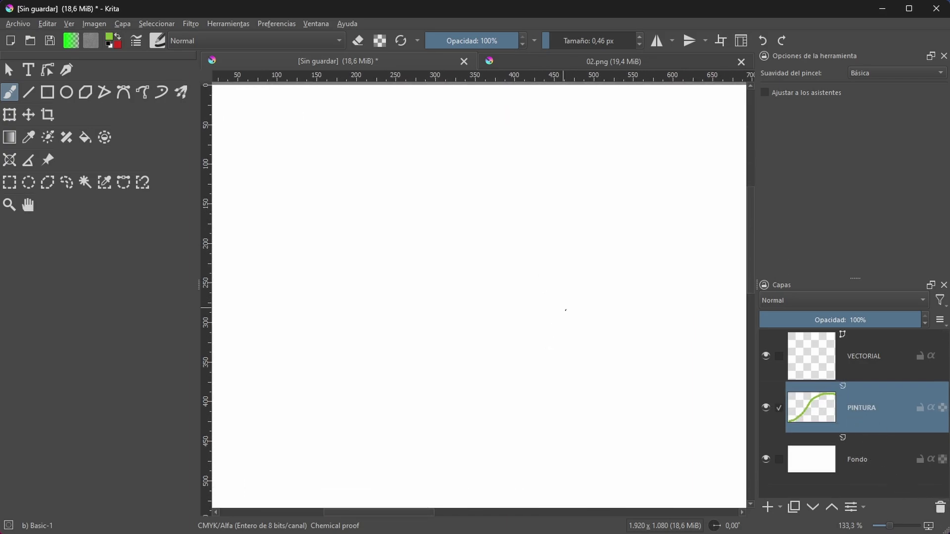
scroll(516, 282, "down", 1)
left_click_drag(548, 322, 519, 299)
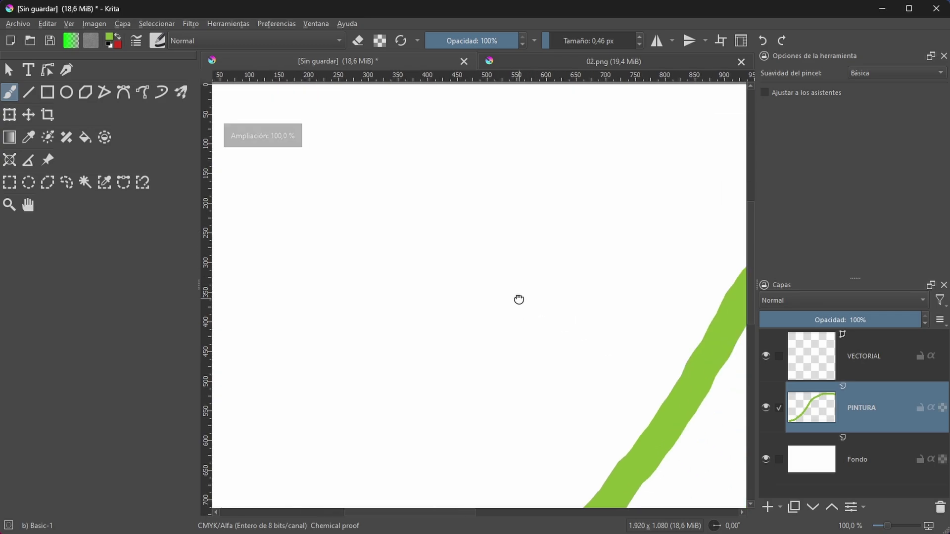
scroll(518, 299, "down", 1)
scroll(623, 352, "down", 1)
left_click_drag(623, 352, 478, 276)
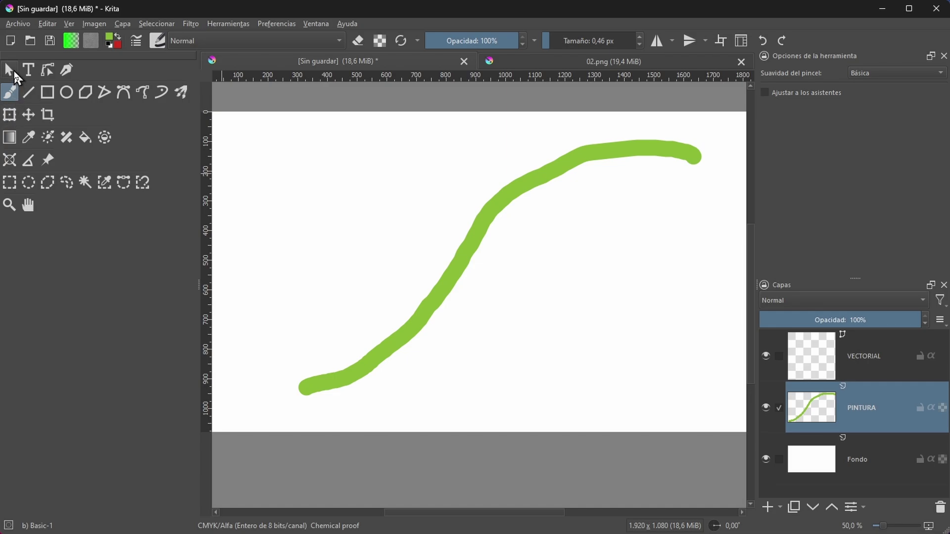
left_click(10, 115)
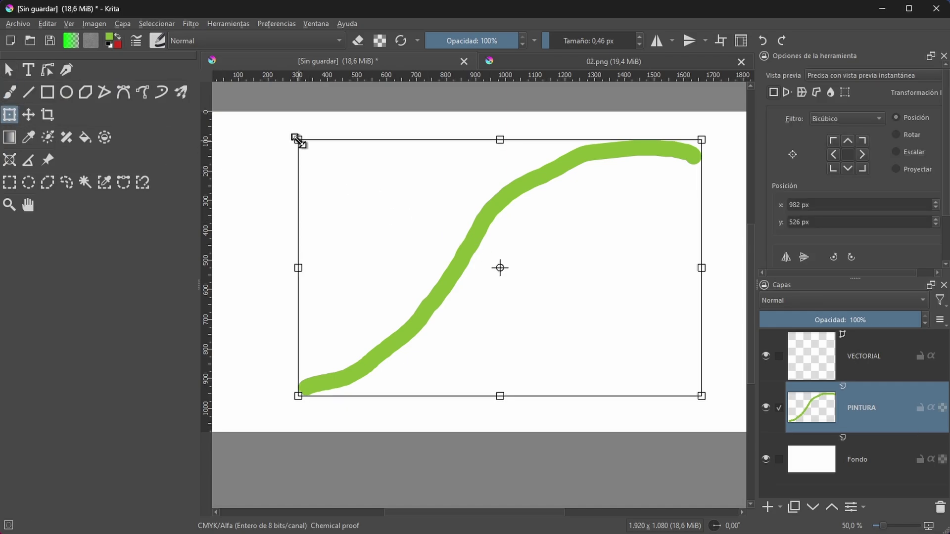
mouse_move(298, 140)
left_mouse_down()
mouse_move(421, 205)
mouse_move(331, 169)
mouse_move(295, 250)
mouse_move(509, 237)
mouse_move(387, 199)
mouse_move(309, 278)
left_mouse_up()
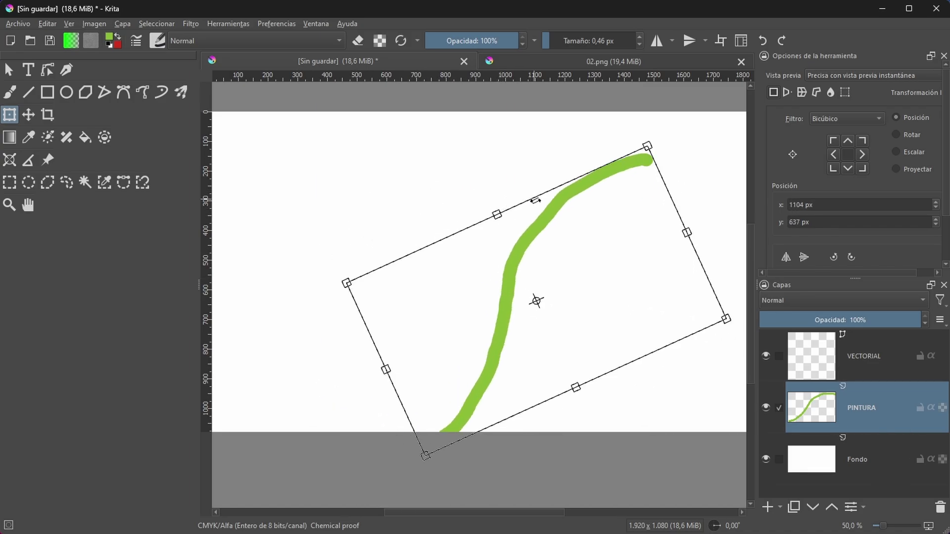
mouse_move(535, 200)
left_mouse_down()
mouse_move(445, 251)
mouse_move(594, 184)
left_mouse_up()
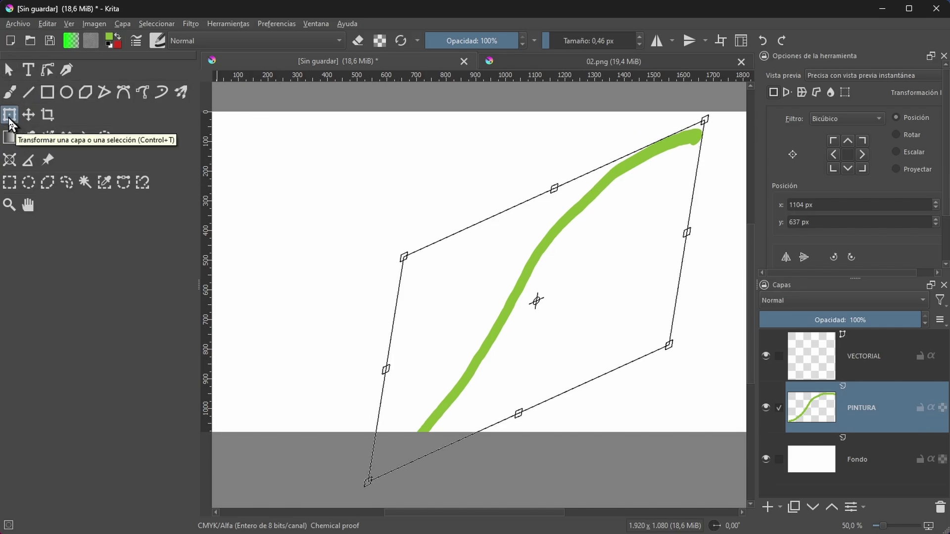
key("Return")
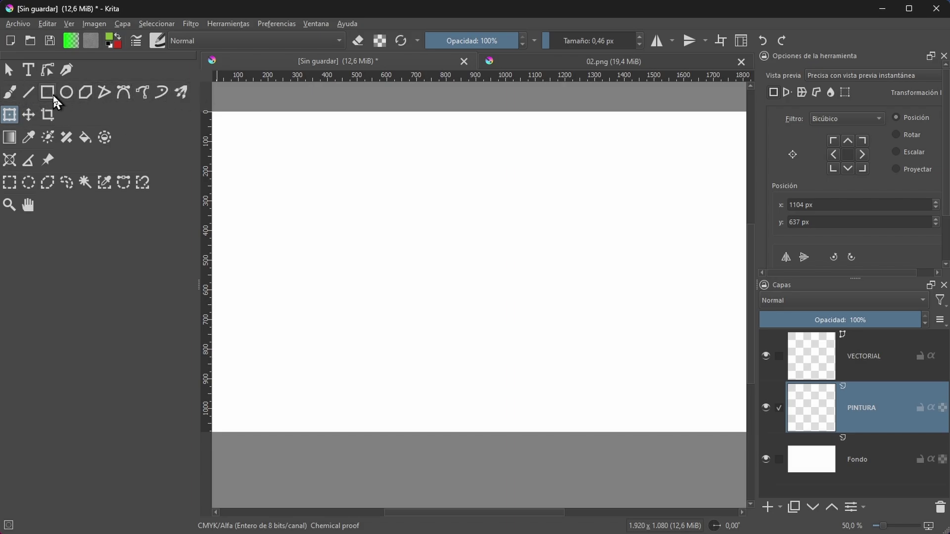
Draw a red-filled ellipse about 588 × 594 px on the PINTURA layer, in the left half of the canvas
left_click(866, 409)
left_click(66, 92)
left_click_drag(296, 167, 472, 344)
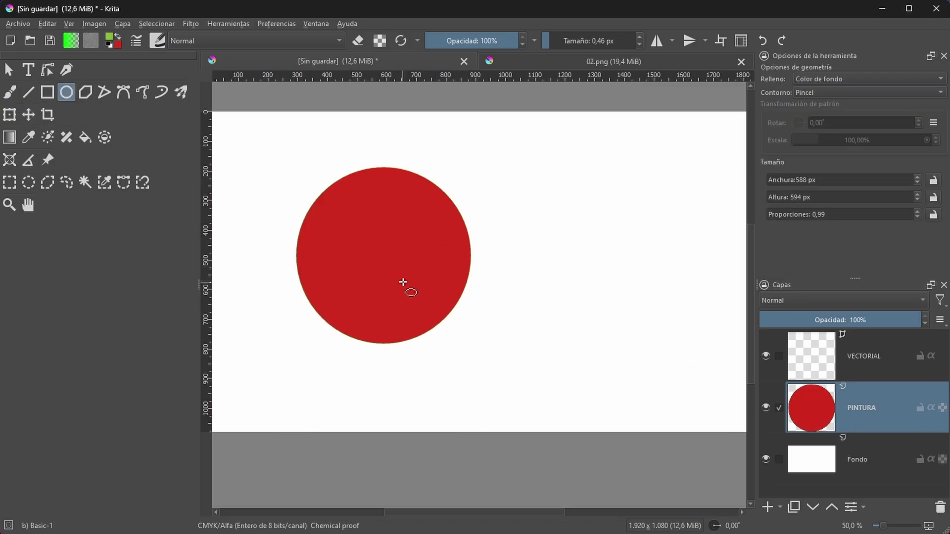
Draw a green rectangle about 496 × 798 px with a 38,48 px red outline to the right of the circle
left_click(48, 93)
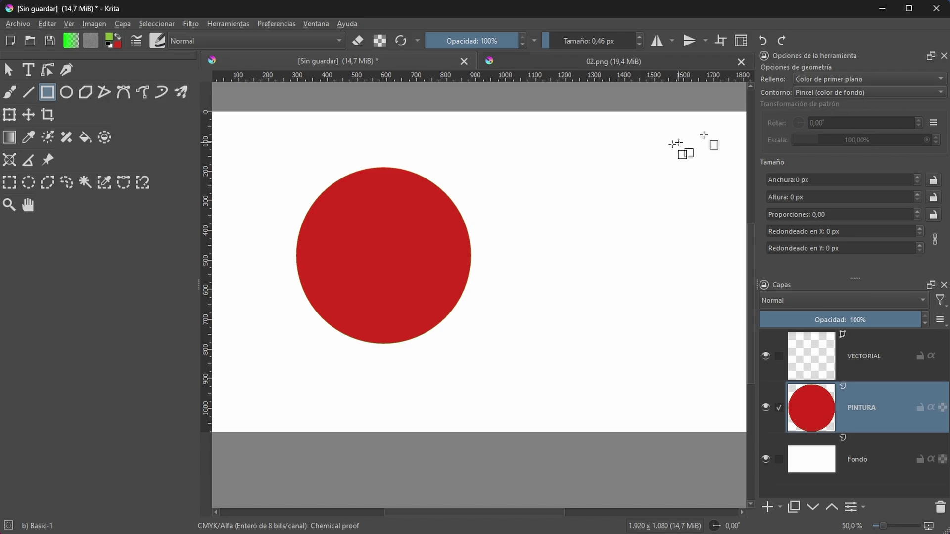
left_click_drag(539, 167, 667, 322)
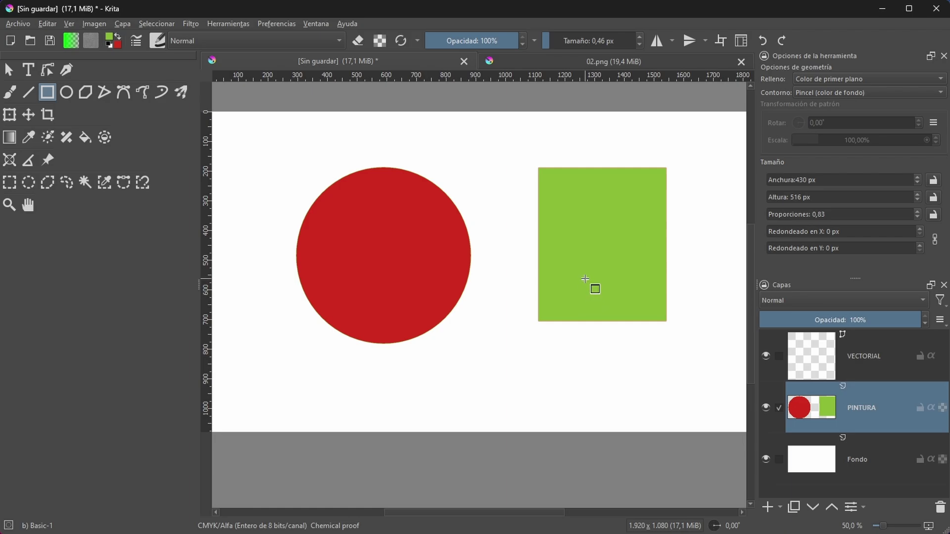
key("ctrl+z")
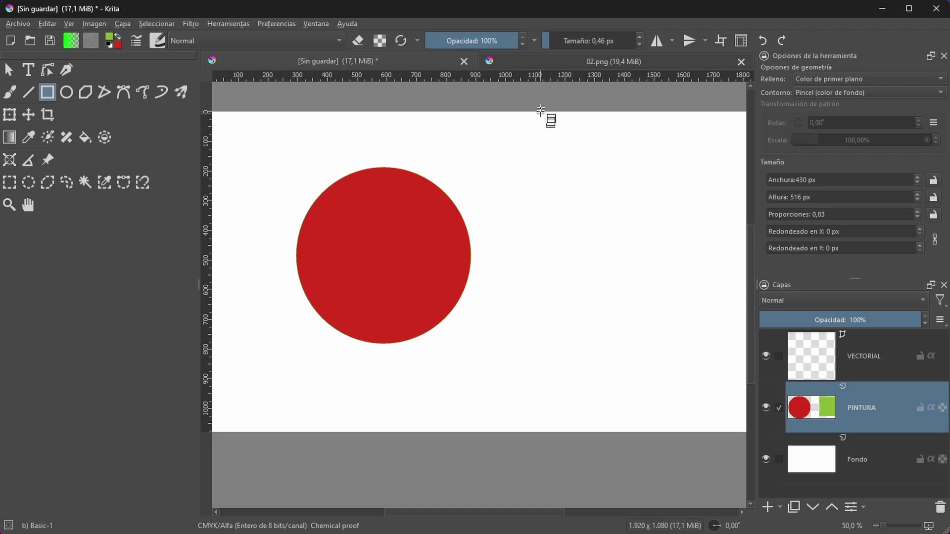
left_click(574, 41)
left_click_drag(513, 149, 667, 392)
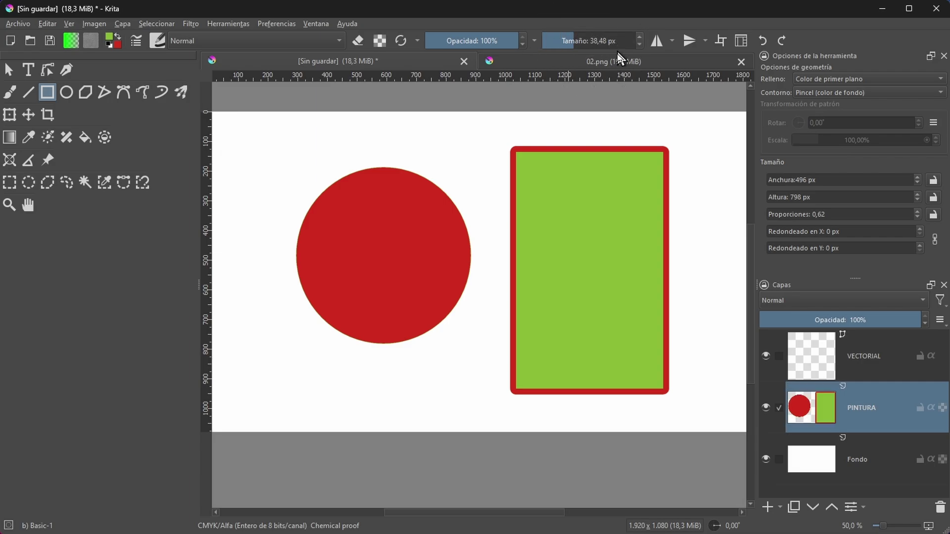
Set the brush size to 109,02 px and draw a narrow closed red polygon with a green outline left of the circle
left_click(586, 38)
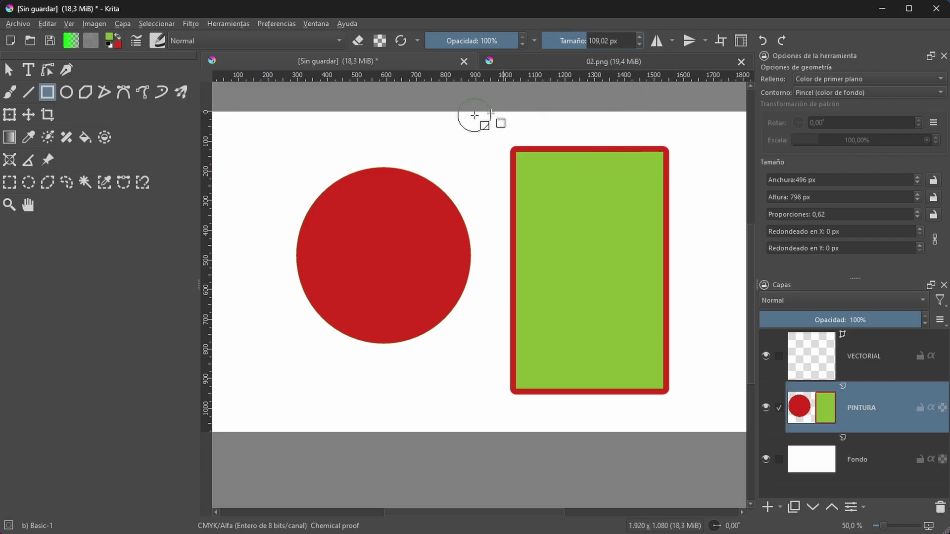
left_click(86, 93)
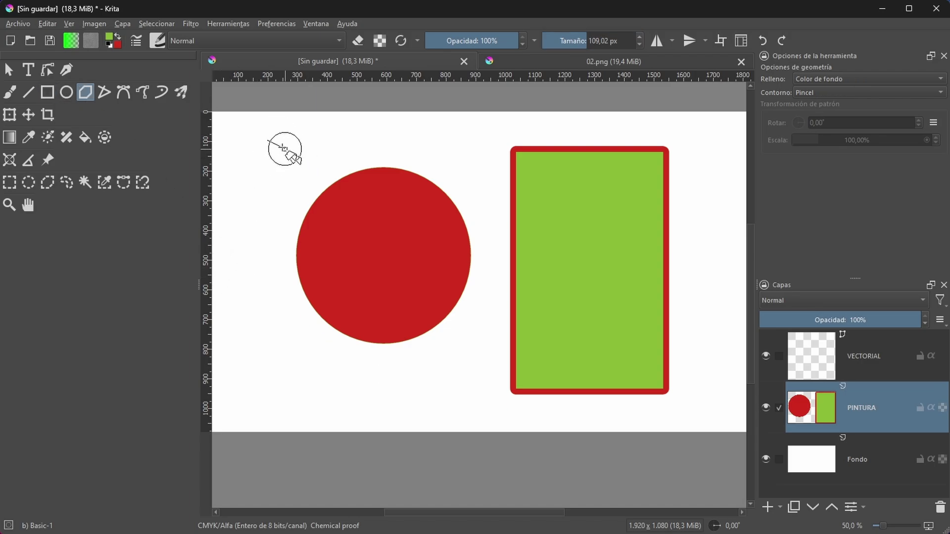
left_click(288, 164)
left_click(268, 229)
left_click(269, 303)
left_click(277, 333)
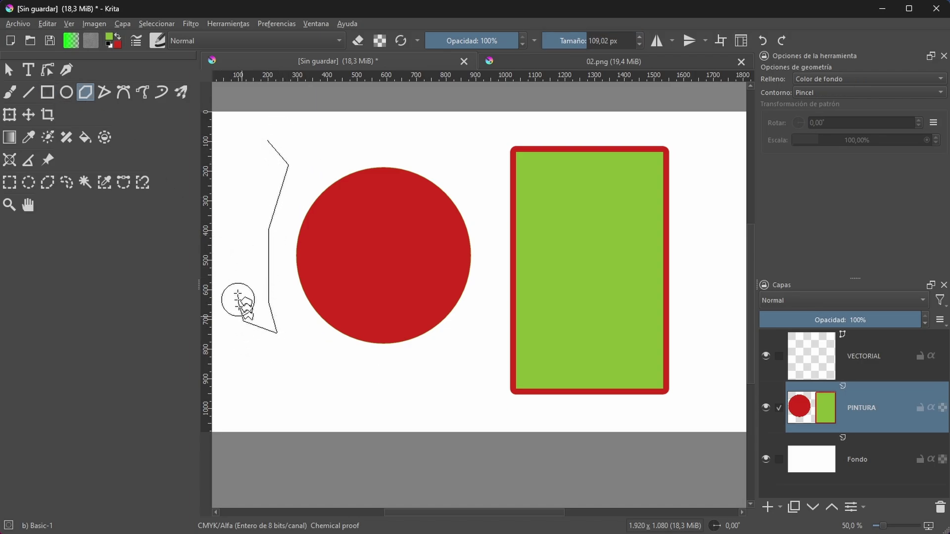
left_click(239, 187)
left_click(267, 141)
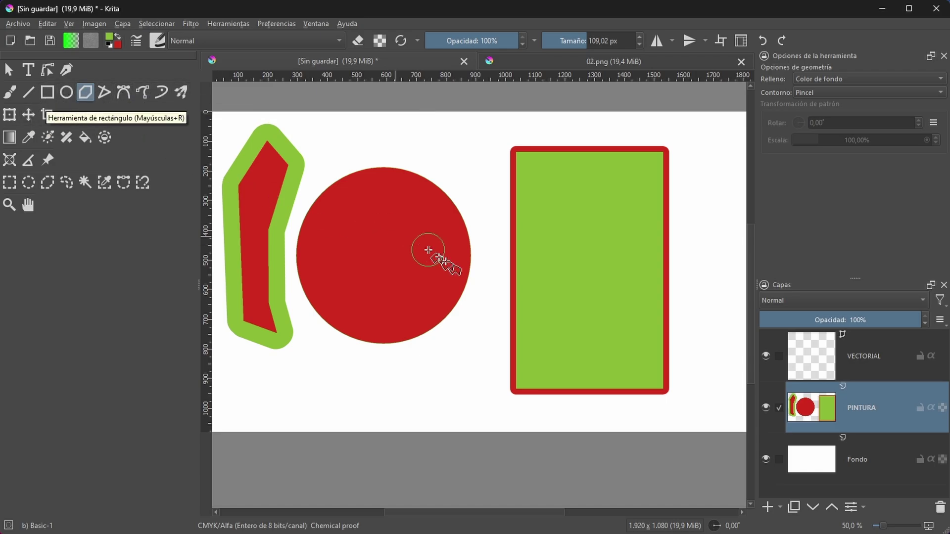
Delete the circle, rectangle and polygon from the PINTURA layer
left_click(10, 114)
key("Delete")
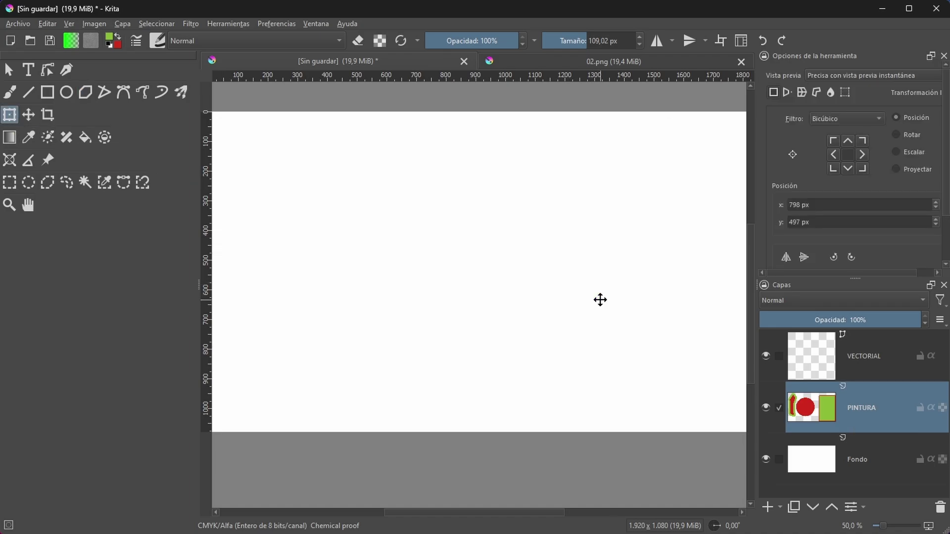
Draw a closed, unfilled Bézier curve with a green outline on the PINTURA layer and undo it
left_click(122, 93)
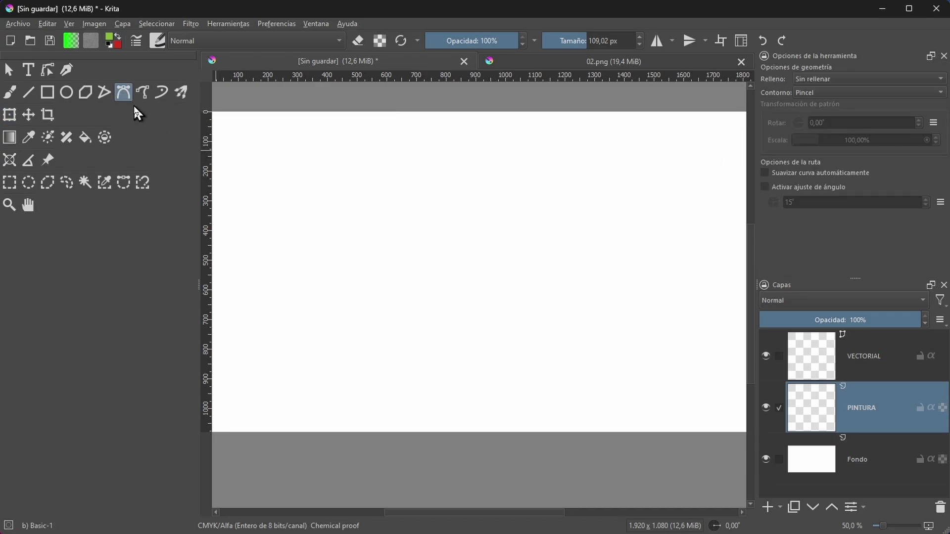
left_click(470, 178)
left_click_drag(607, 338, 526, 414)
left_click_drag(336, 318, 360, 257)
left_click_drag(257, 193, 303, 184)
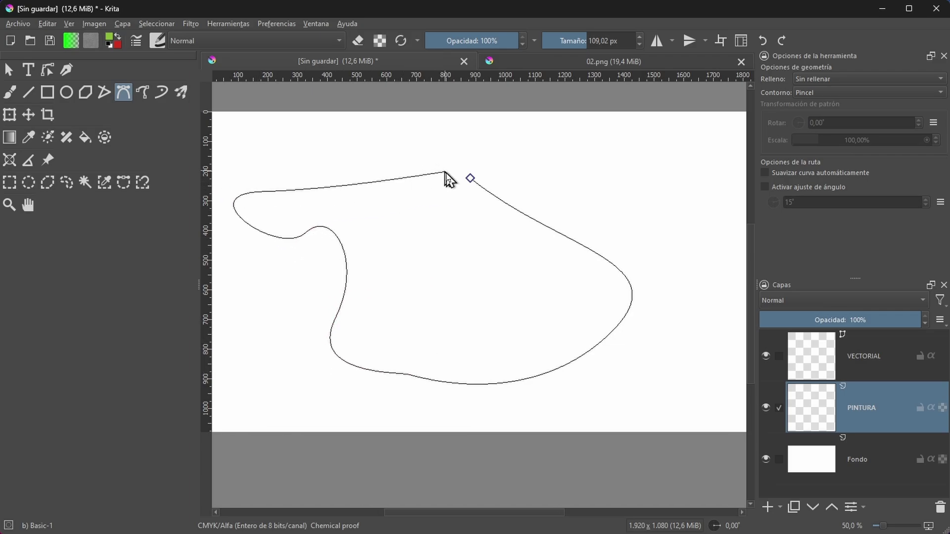
left_click(470, 180)
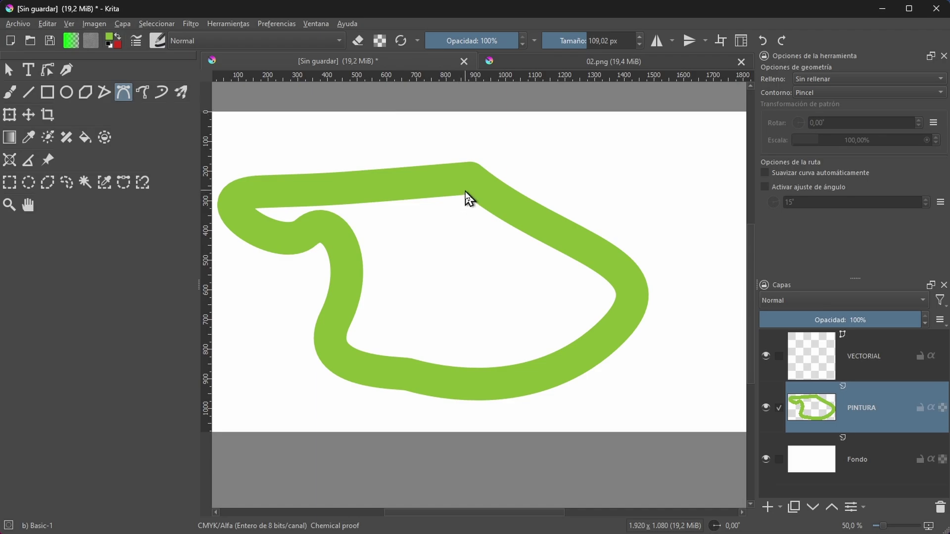
key("ctrl+z")
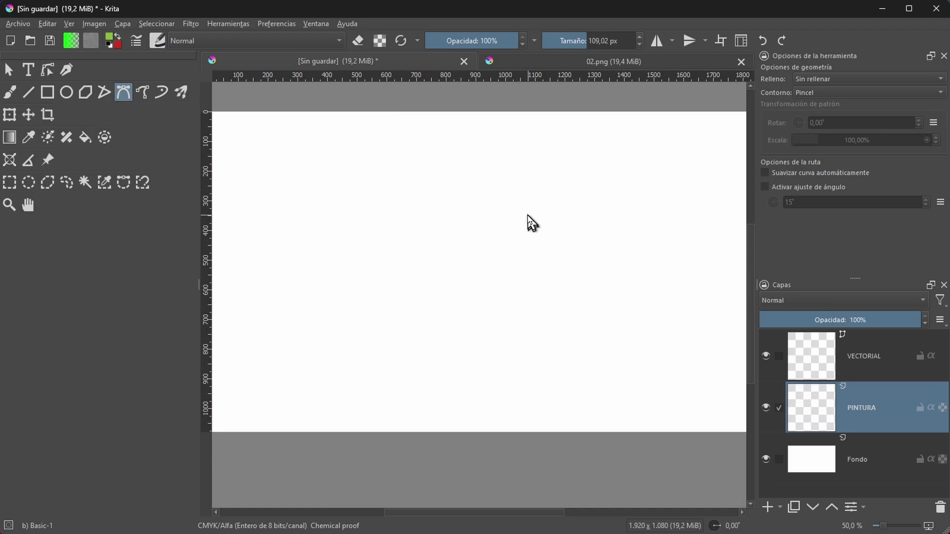
Set the Bézier fill to Color de fondo and draw a closed shape combining straight edges and a curved lower-left side
left_click(822, 80)
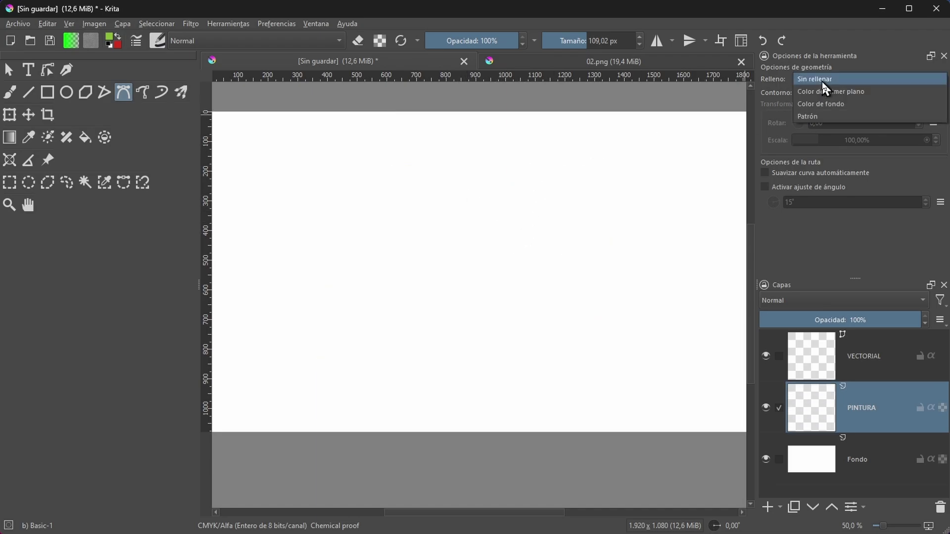
left_click(847, 106)
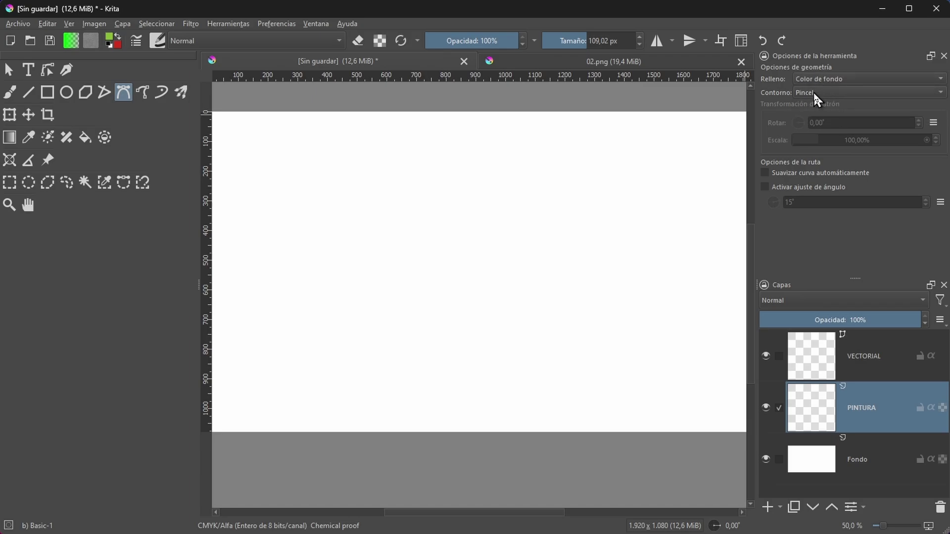
left_click(586, 163)
left_click(667, 323)
left_click(571, 391)
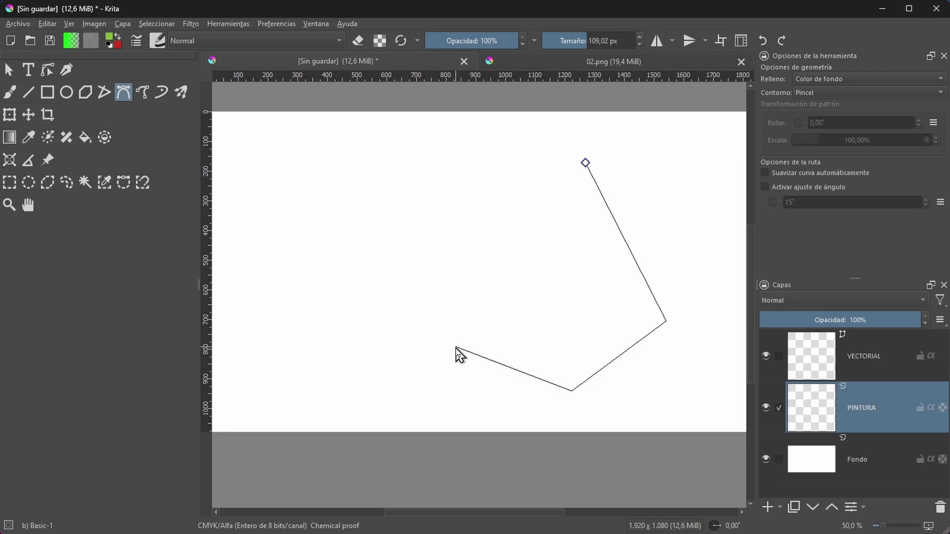
left_click(456, 348)
left_click_drag(398, 319, 407, 262)
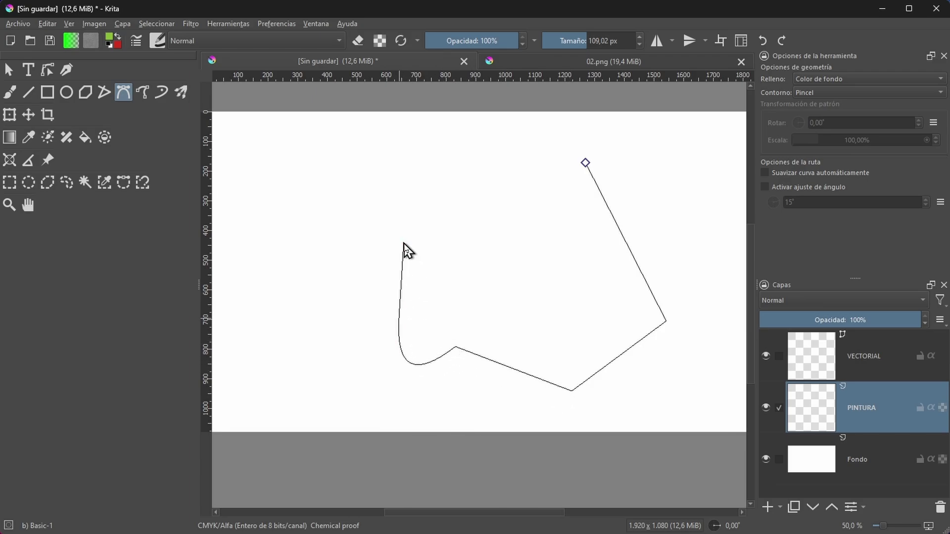
left_click(365, 247)
left_click(405, 200)
left_click(539, 179)
left_click(585, 163)
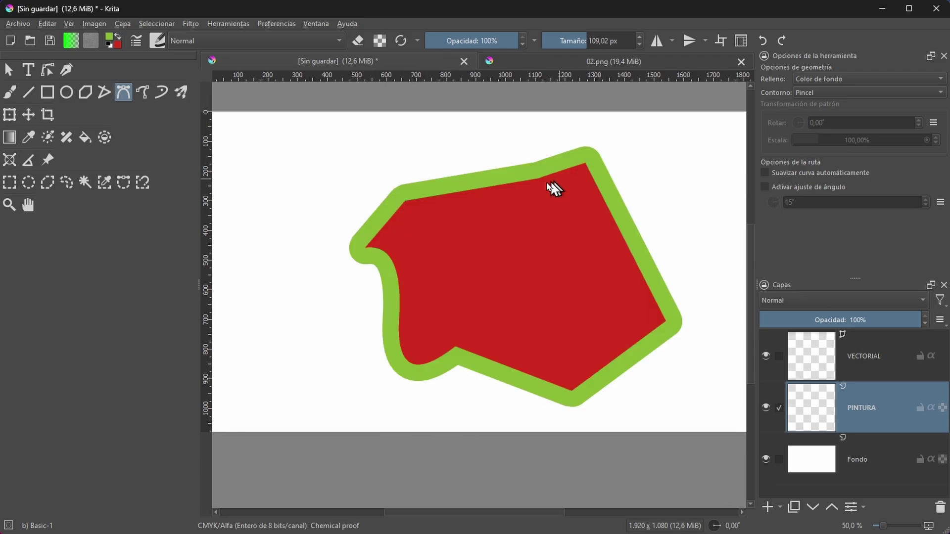
Transform the red and green shape on PINTURA, scaling it down slightly and positioning it at about x 940, y 581 px
left_click(859, 410)
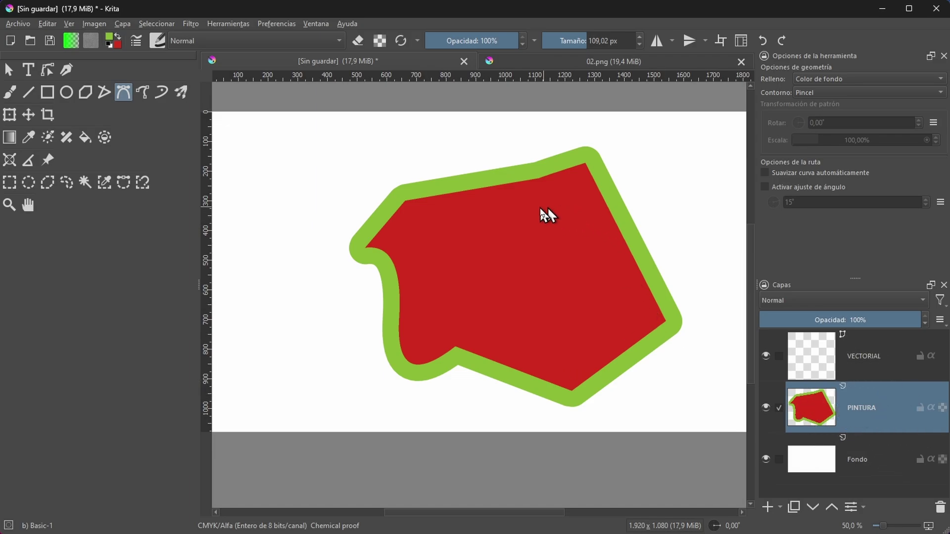
left_click(9, 115)
left_click_drag(515, 263, 479, 259)
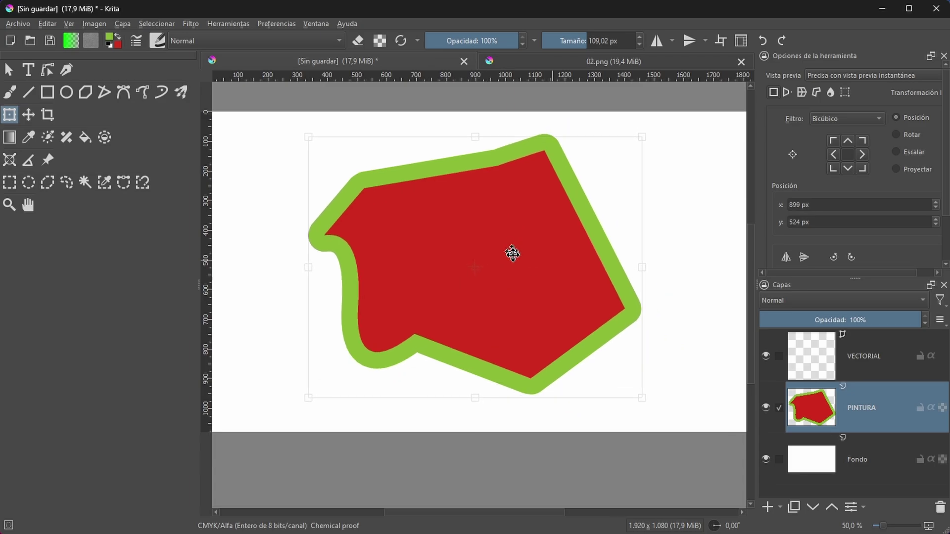
left_click_drag(308, 147, 329, 159)
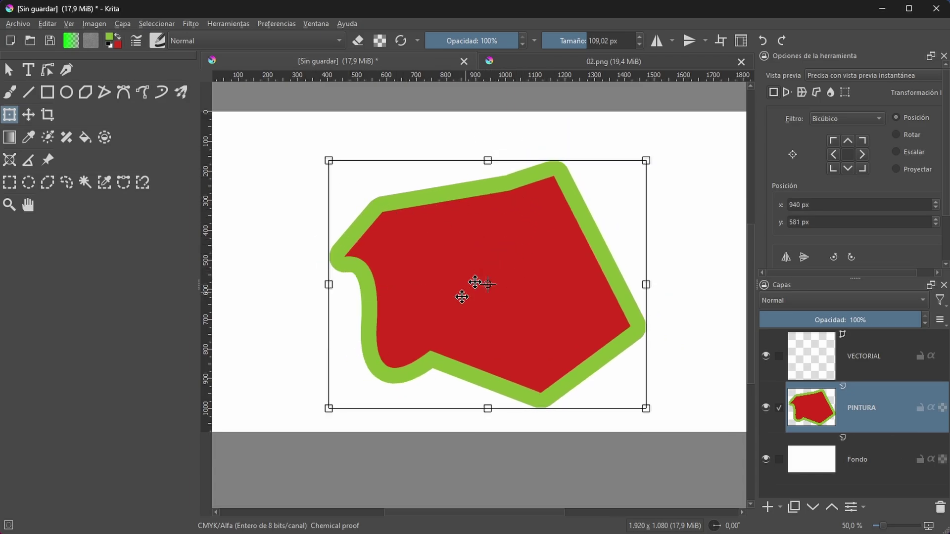
Try filling the shape's red interior and green outline with an orange foreground colour, and undo both fills
left_click(85, 139)
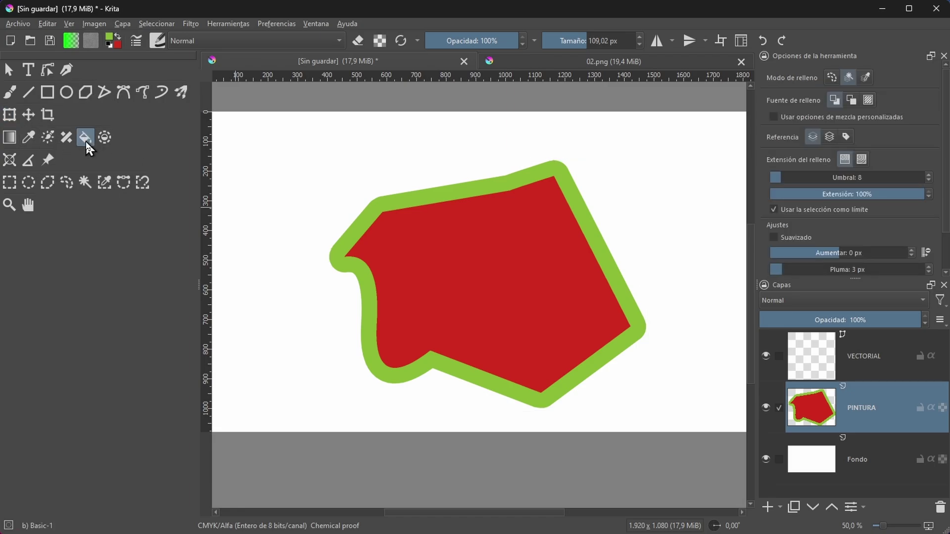
left_click(110, 40)
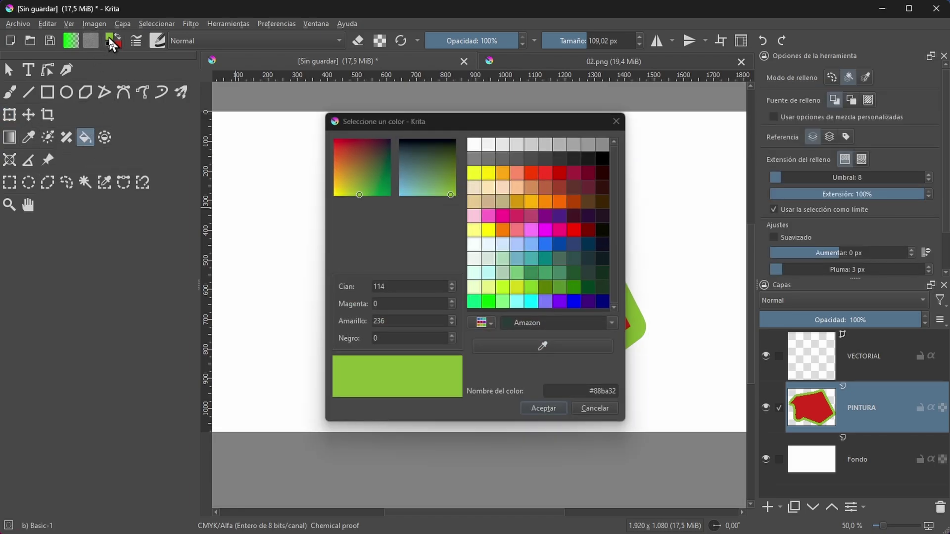
left_click(536, 200)
left_click(550, 409)
left_click(498, 282)
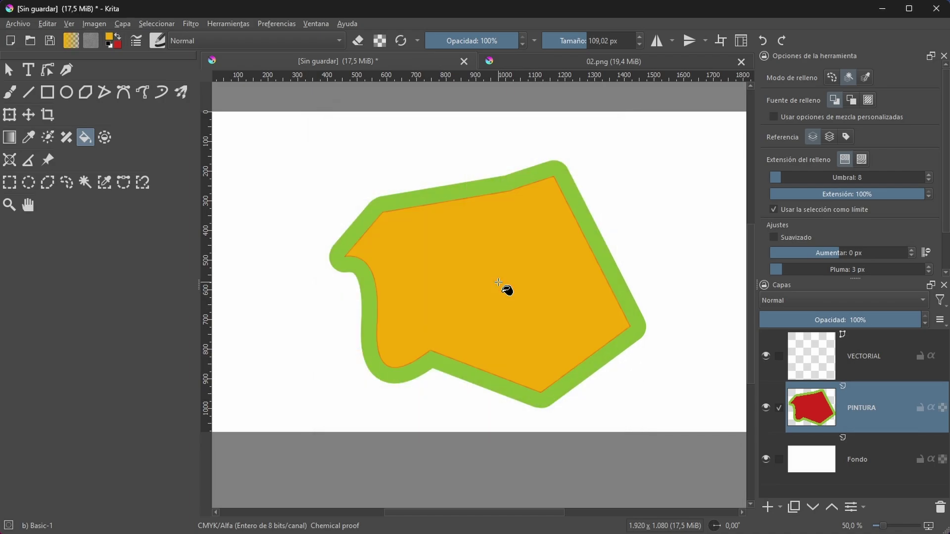
left_click(471, 191)
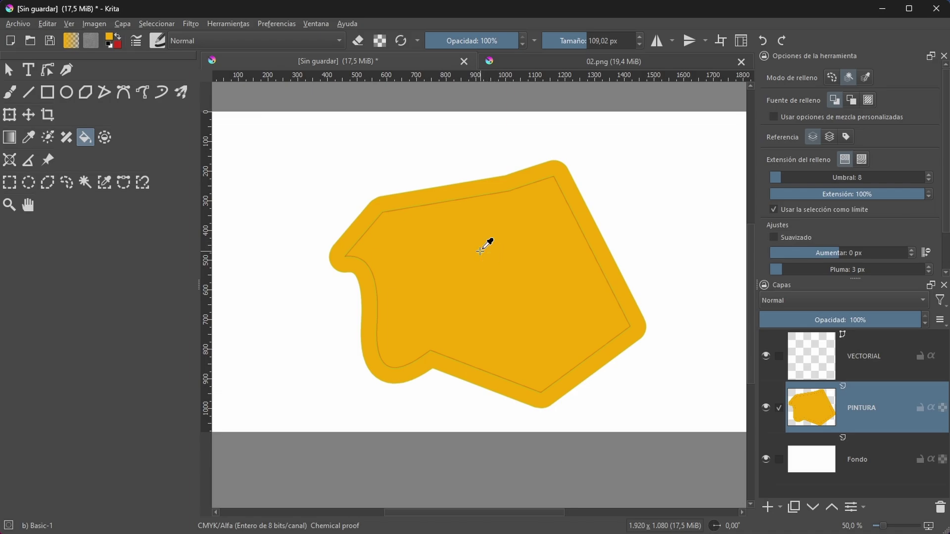
key("ctrl+z")
key("ctrl+z")
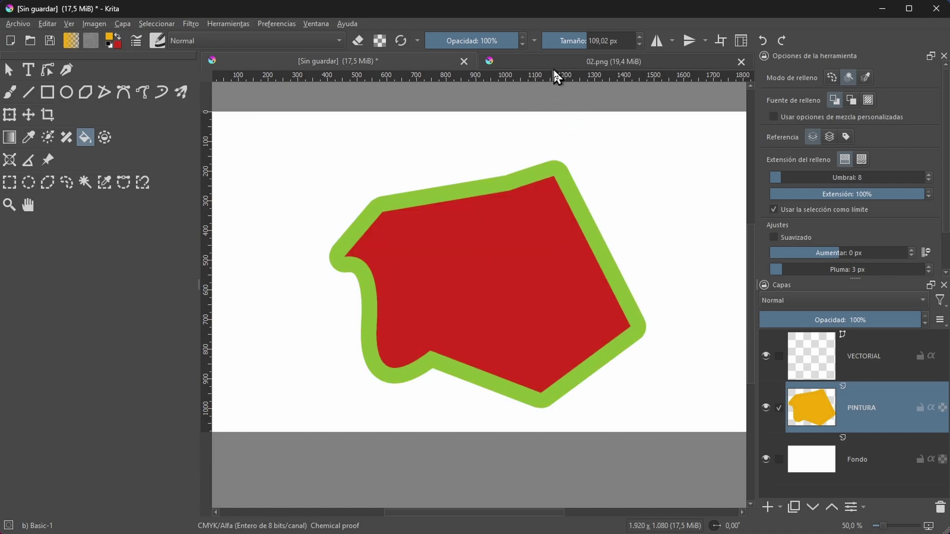
Switch to the 02.png document
left_click(555, 59)
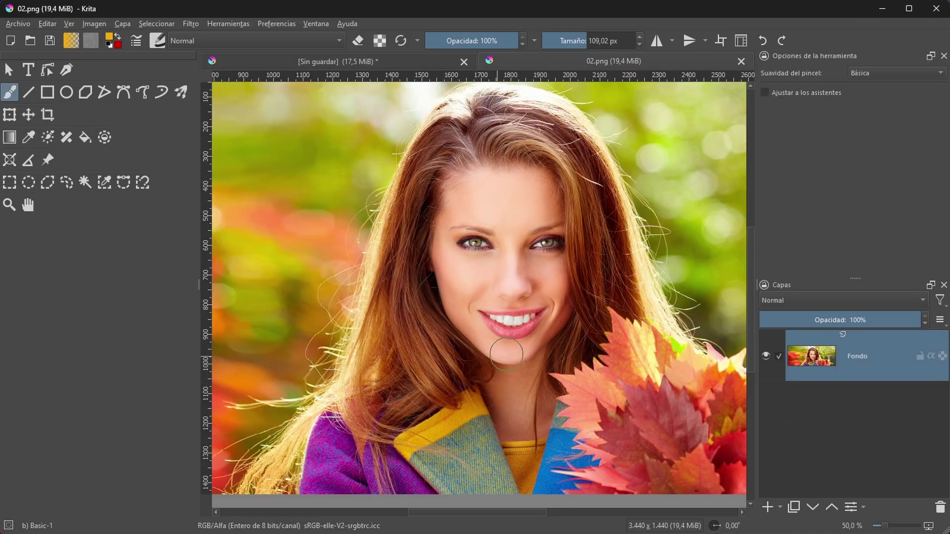
Return to the unsaved document, make VECTORIAL the active layer and hide the PINTURA layer
left_click(395, 62)
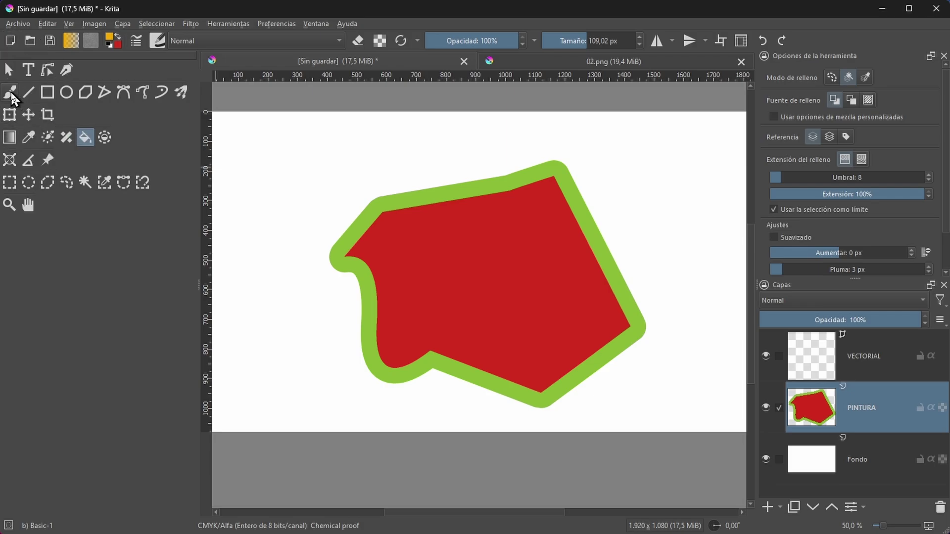
left_click(848, 371)
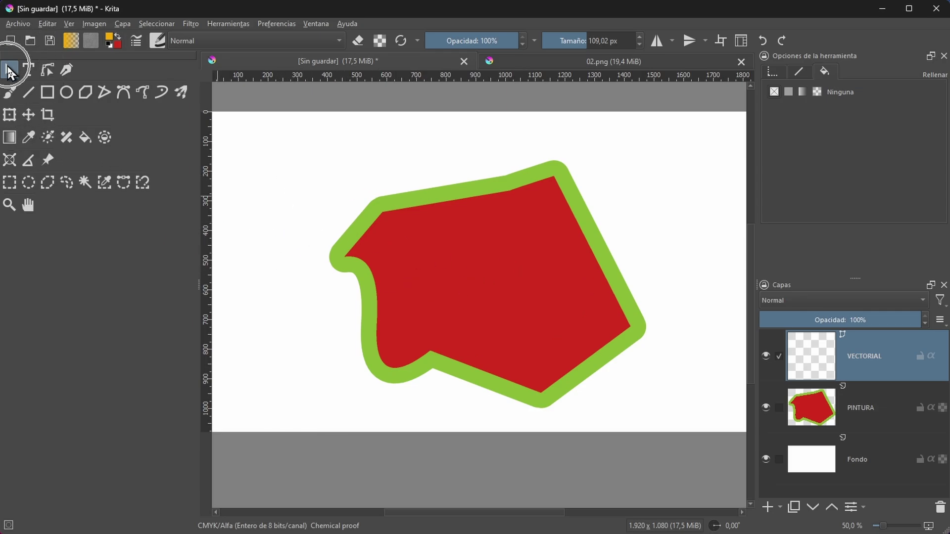
left_click(766, 407)
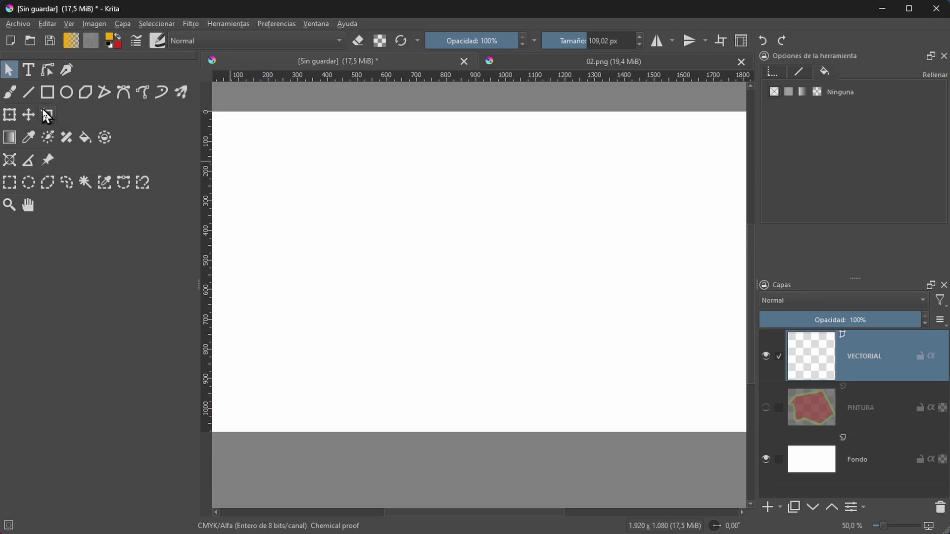
Try to paint on the VECTORIAL layer with the freehand brush
left_click(10, 95)
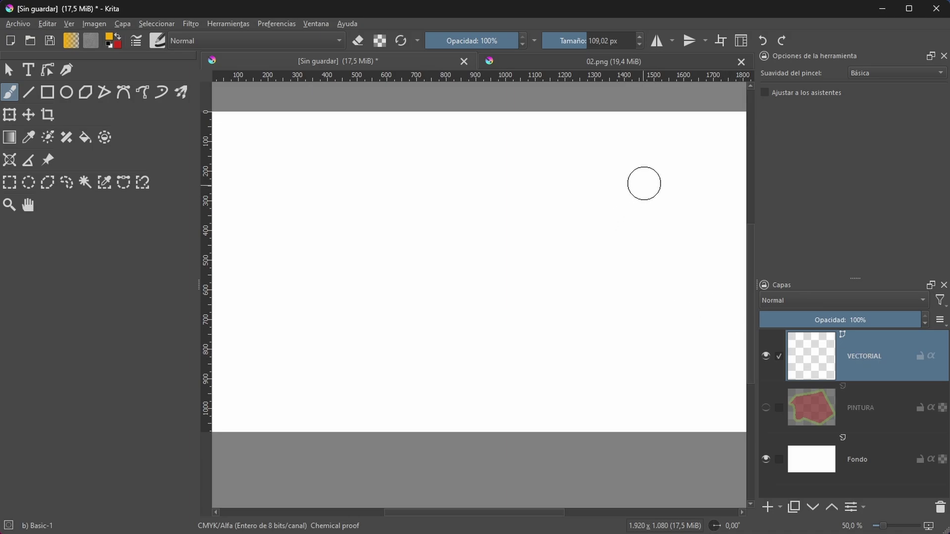
left_click(688, 166)
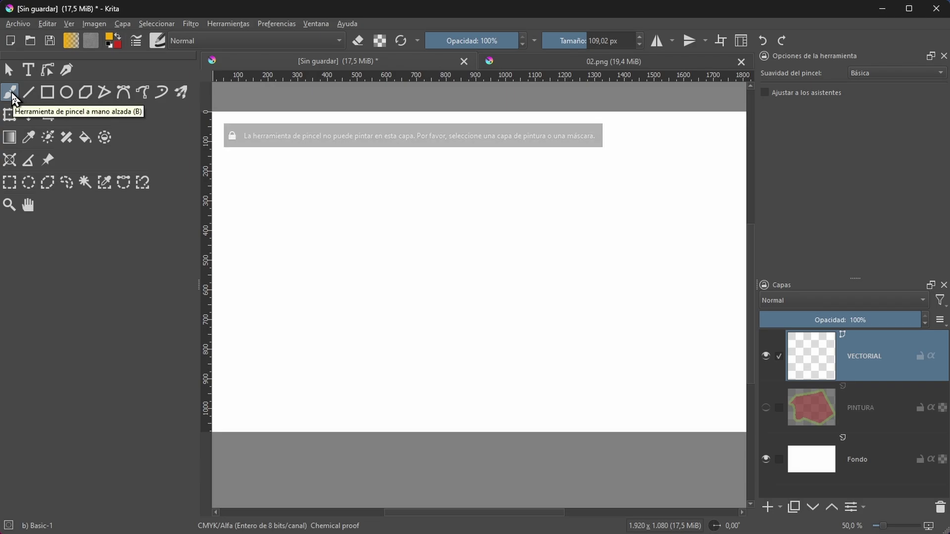
Draw an unfilled orange freehand path across the VECTORIAL layer, from the canvas's upper right to its lower left
left_click(144, 95)
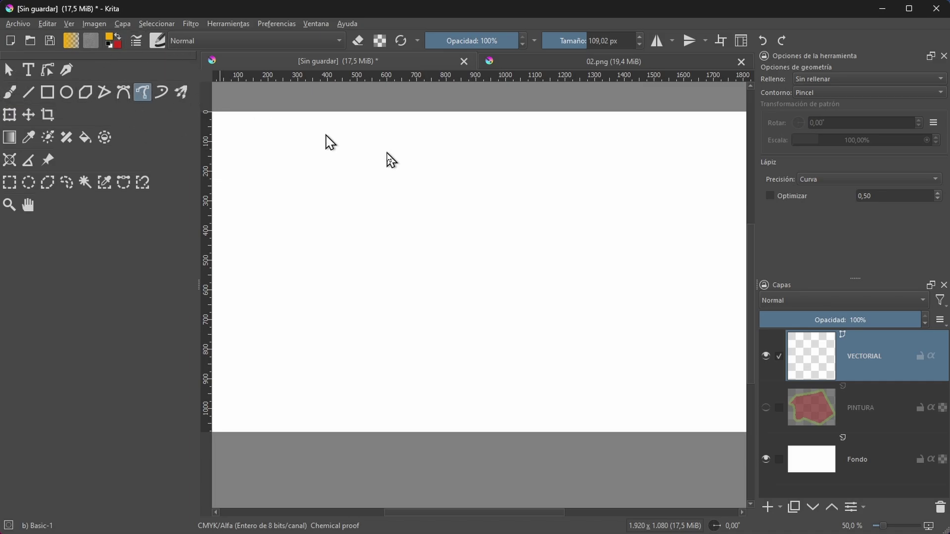
mouse_move(690, 193)
left_mouse_down()
mouse_move(610, 176)
mouse_move(449, 318)
mouse_move(270, 383)
left_mouse_up()
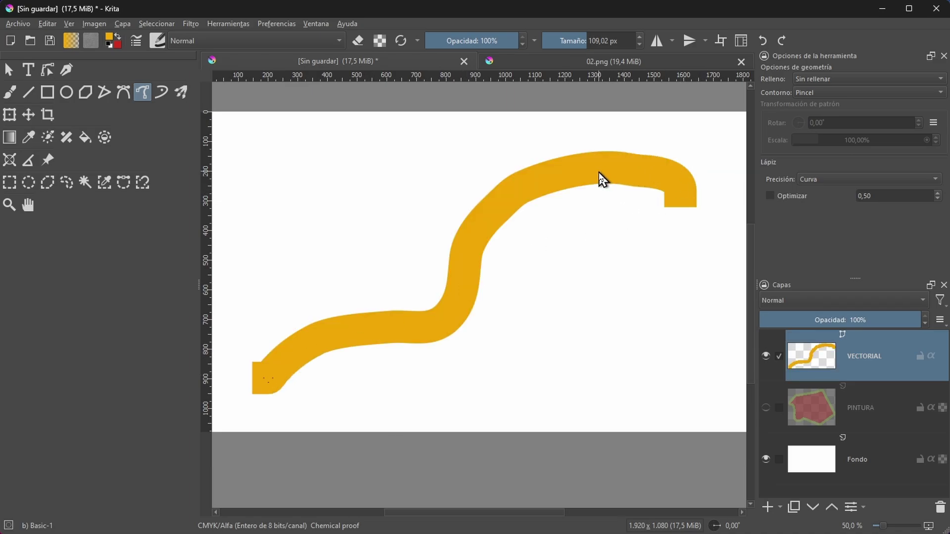
Reshape the orange path into pronounced peaks and valleys by moving several of its nodes and extending one node's curve handles
left_click(50, 68)
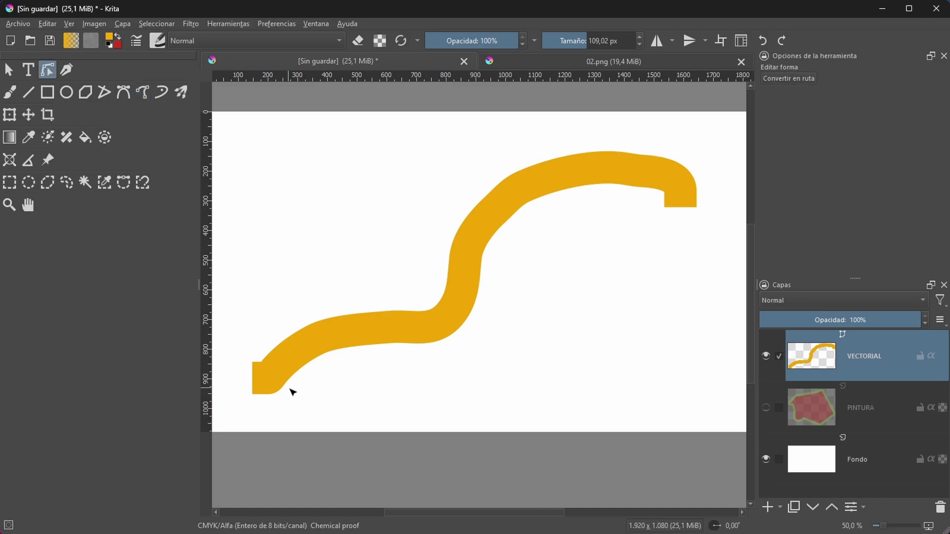
left_click(290, 369)
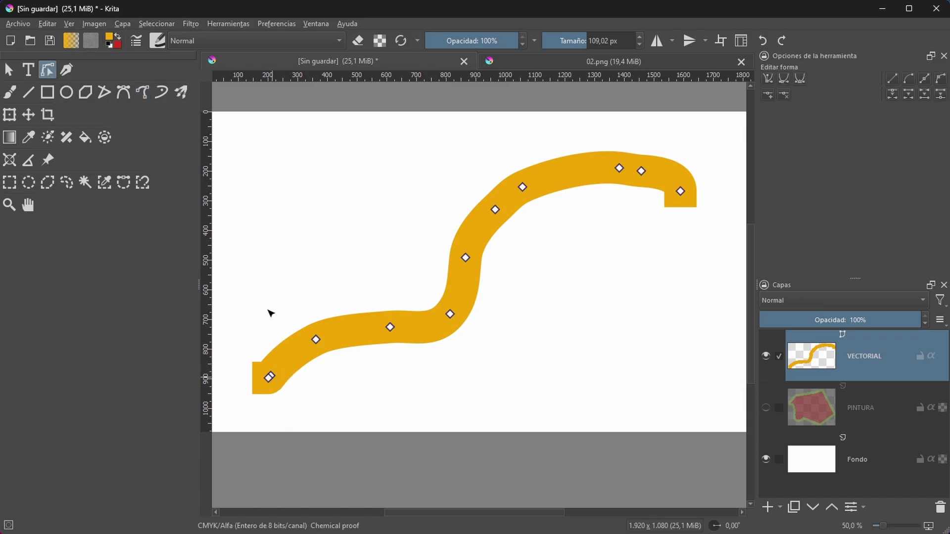
left_click_drag(269, 377, 267, 312)
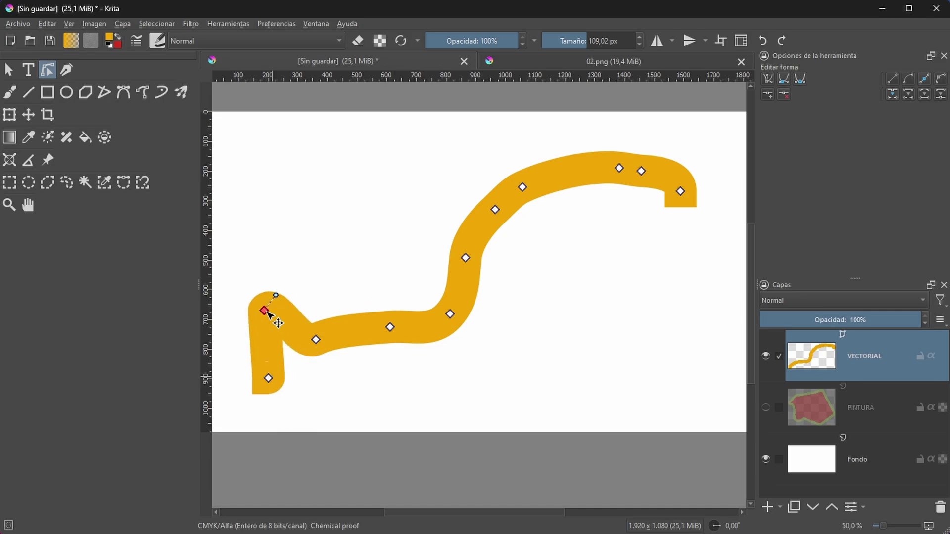
left_click_drag(316, 341, 357, 382)
left_click_drag(390, 328, 463, 173)
left_click_drag(358, 252, 284, 205)
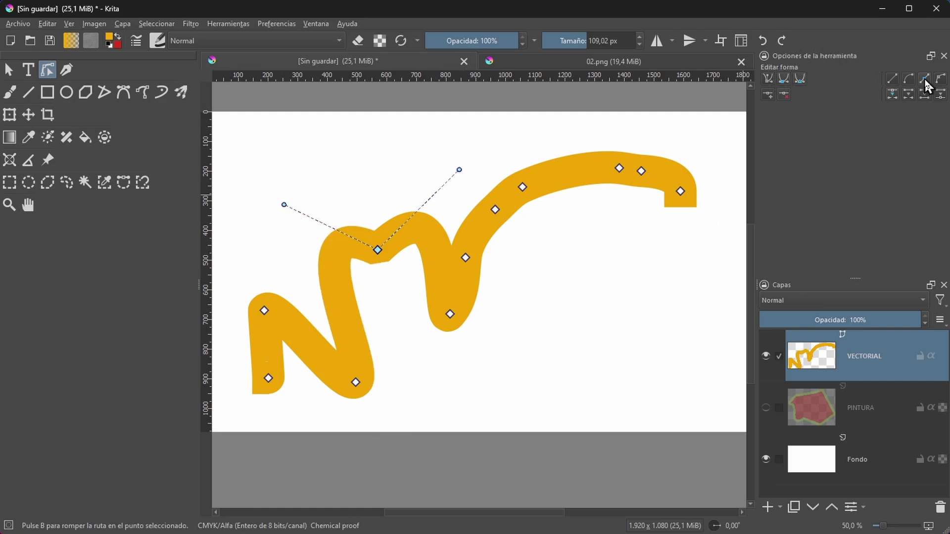
left_click_drag(534, 197, 572, 281)
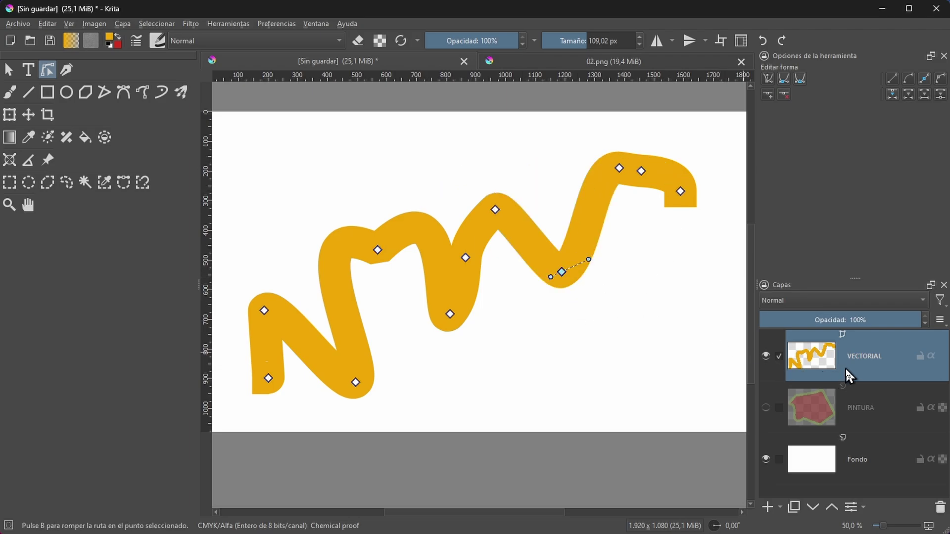
Compare the VECTORIAL and PINTURA layers by showing each one alone, ending with only VECTORIAL shown above Fondo
mouse_move(847, 369)
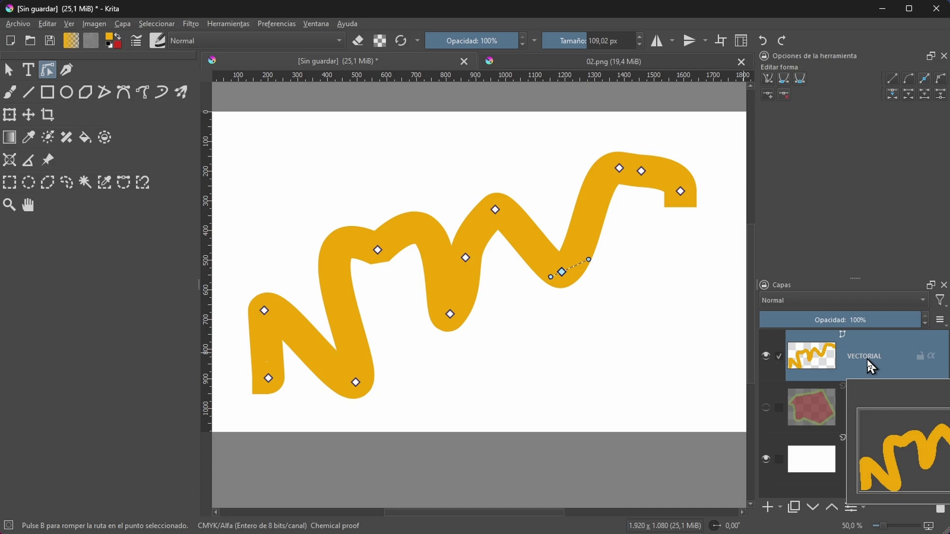
left_click(766, 356)
left_click(765, 406)
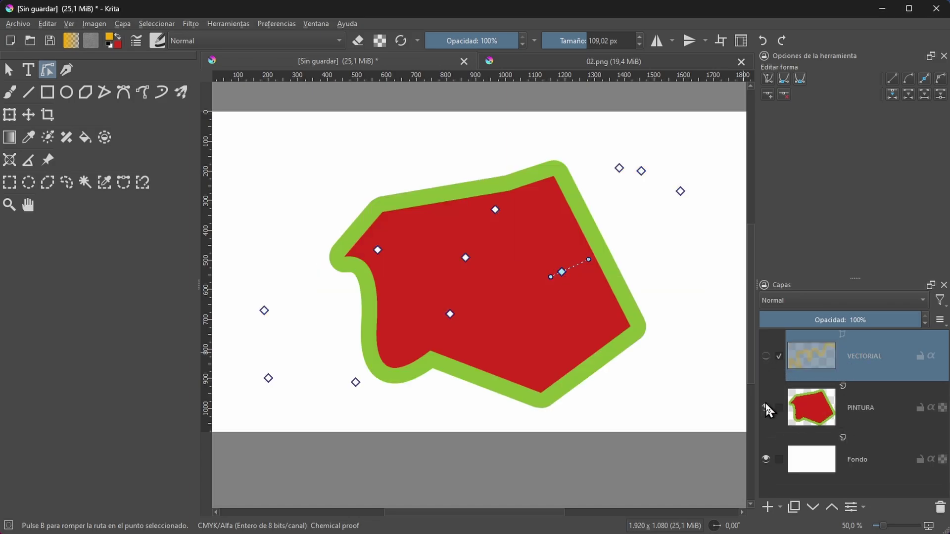
left_click(867, 413)
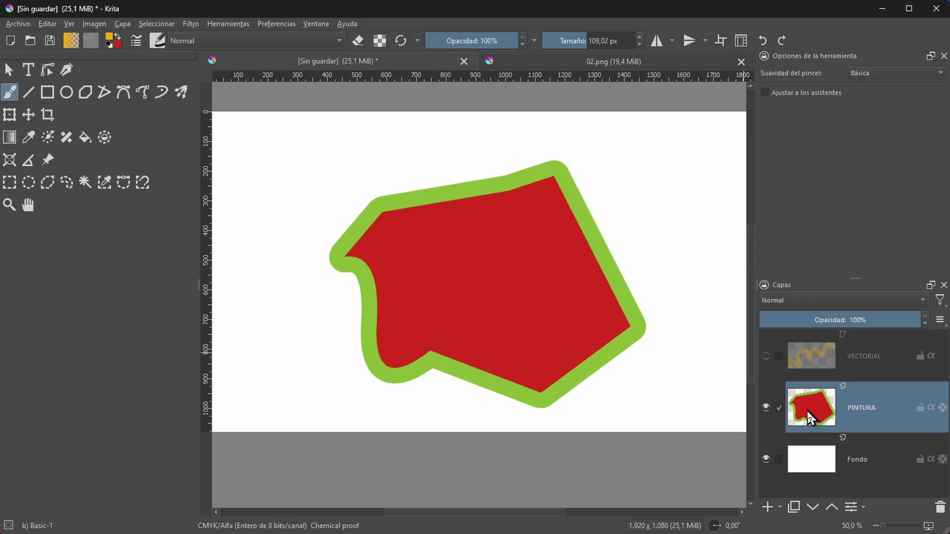
left_click(766, 356)
left_click(765, 408)
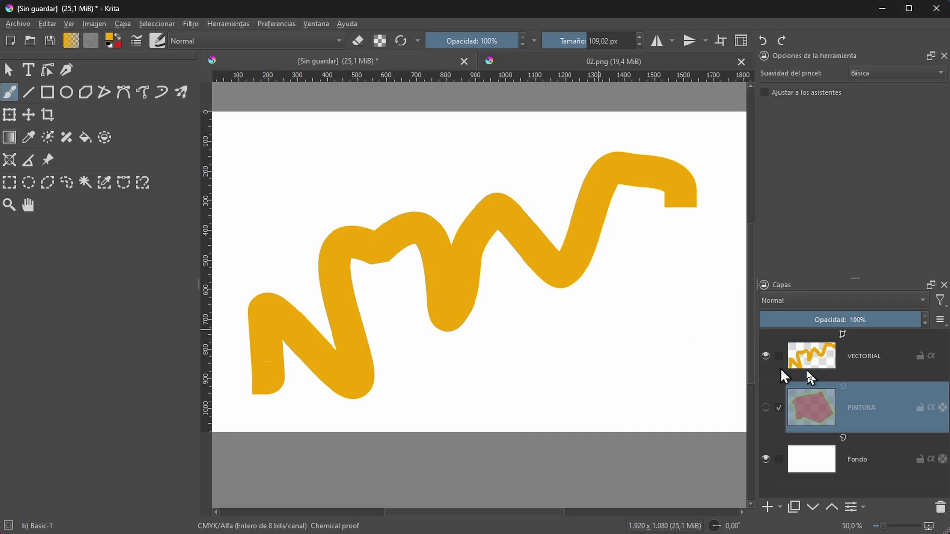
Delete the orange path from the VECTORIAL layer and draw a red circle with an orange outline, about 784 px in diameter
left_click(859, 352)
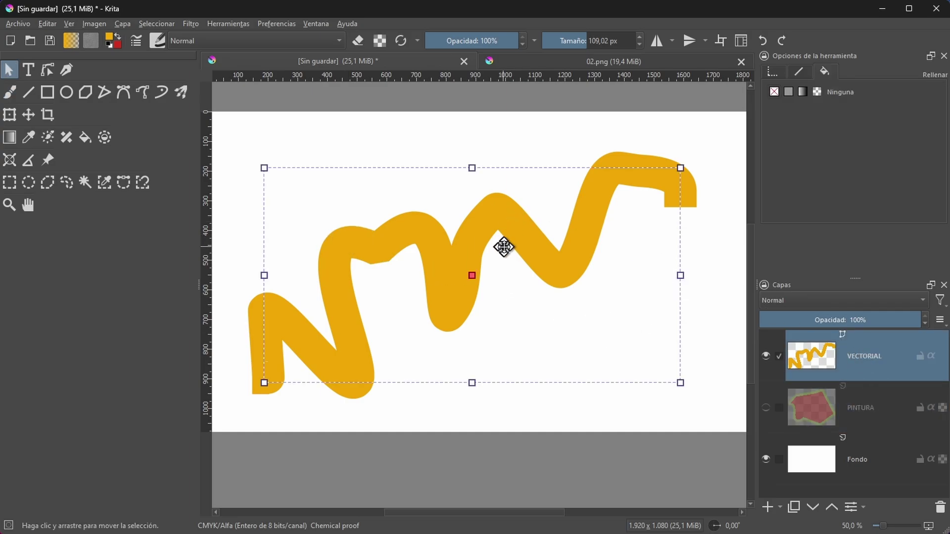
key("Delete")
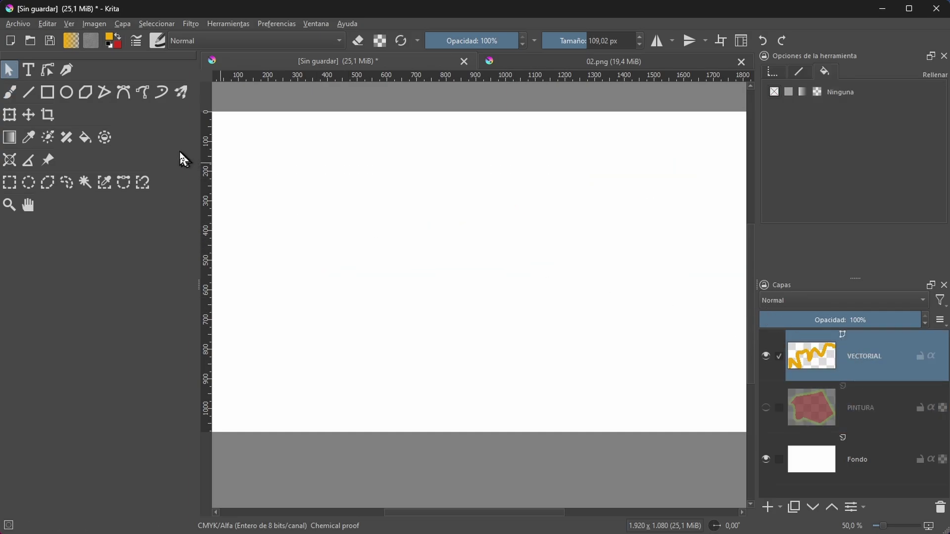
left_click(68, 93)
mouse_move(277, 160)
left_mouse_down()
mouse_move(400, 261)
mouse_move(453, 353)
mouse_move(492, 394)
left_mouse_up()
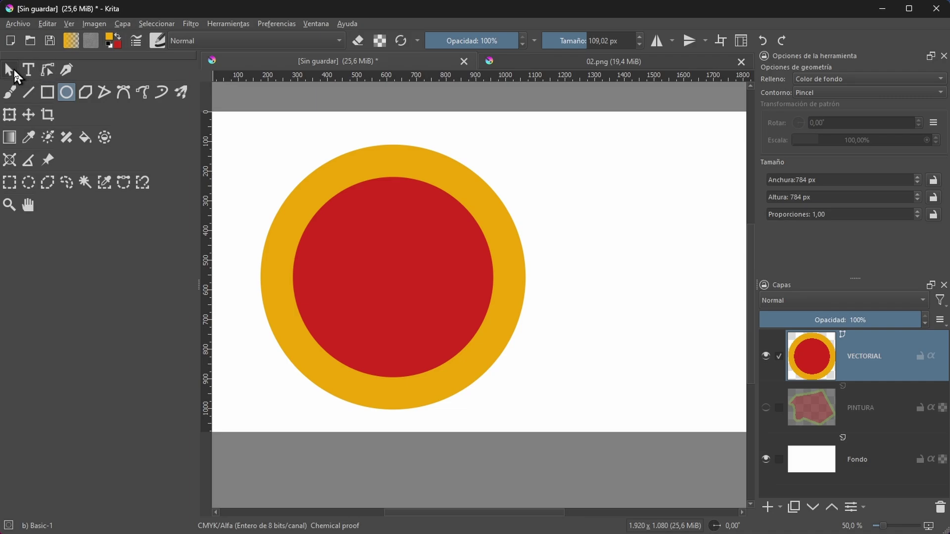
Rotate and deform the circle into a tilted ellipse about 692 × 638 px and move it to about X 596, Y 540 px
left_click(10, 70)
left_click(405, 218)
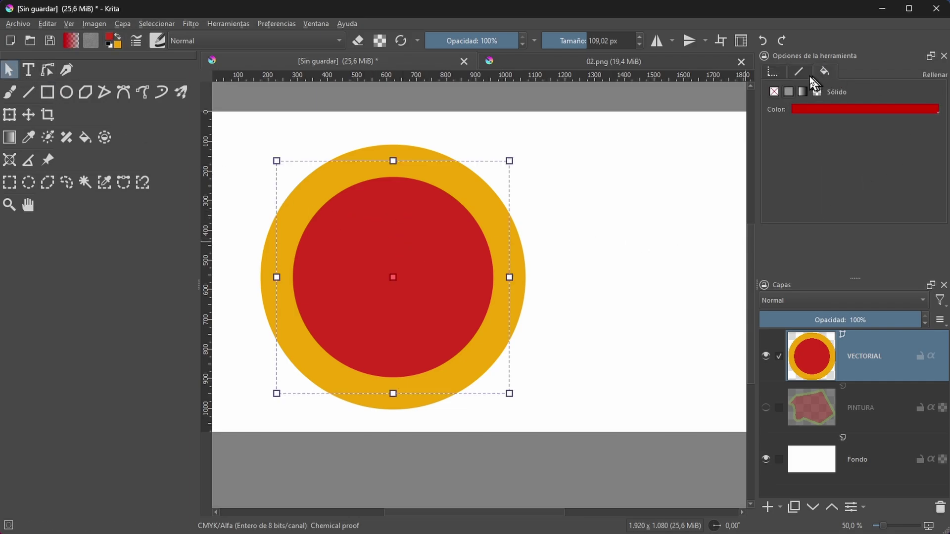
left_click(795, 73)
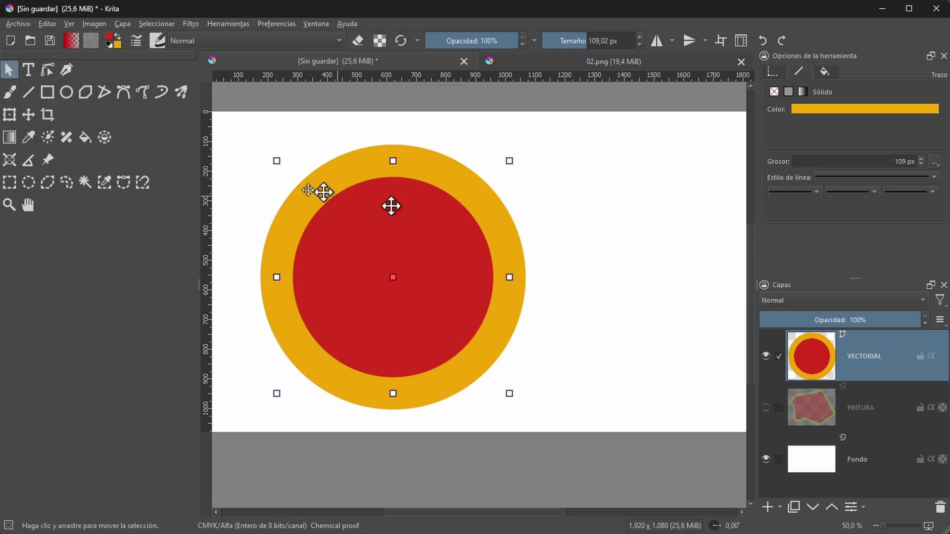
left_click_drag(276, 161, 274, 240)
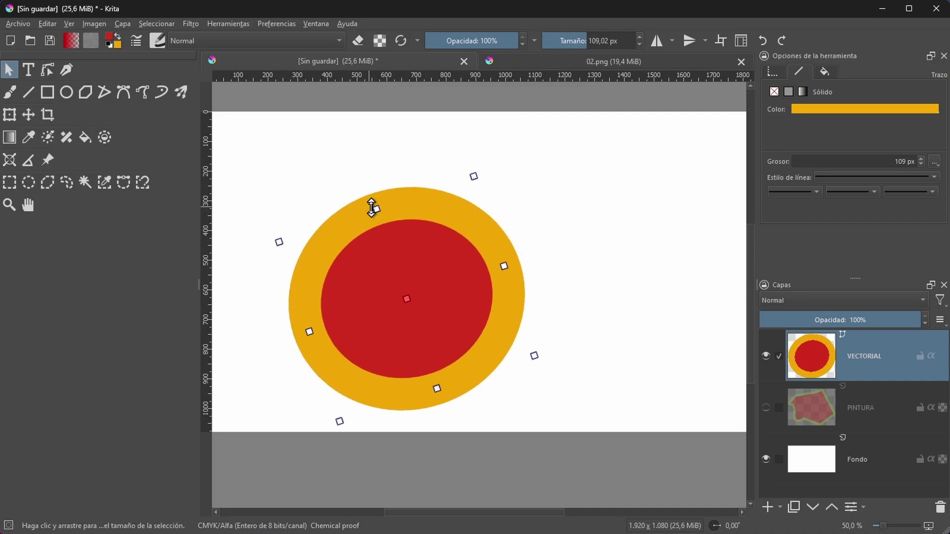
left_click(778, 71)
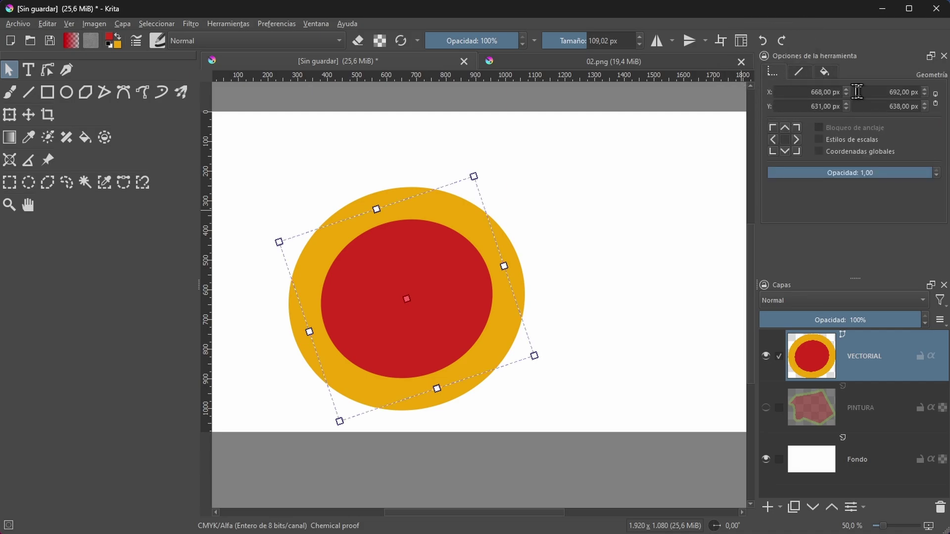
left_click_drag(440, 238, 419, 211)
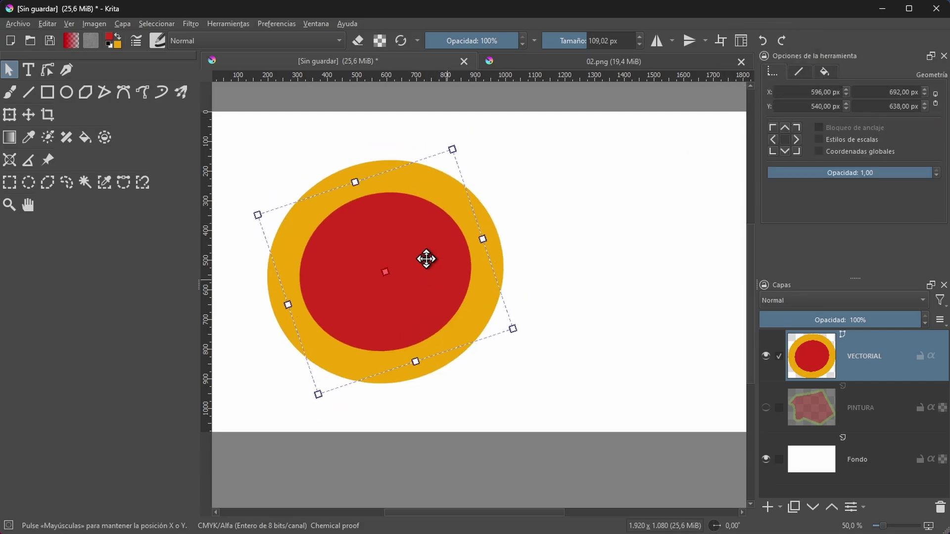
Change the ellipse's solid stroke colour to dark green
left_click(799, 71)
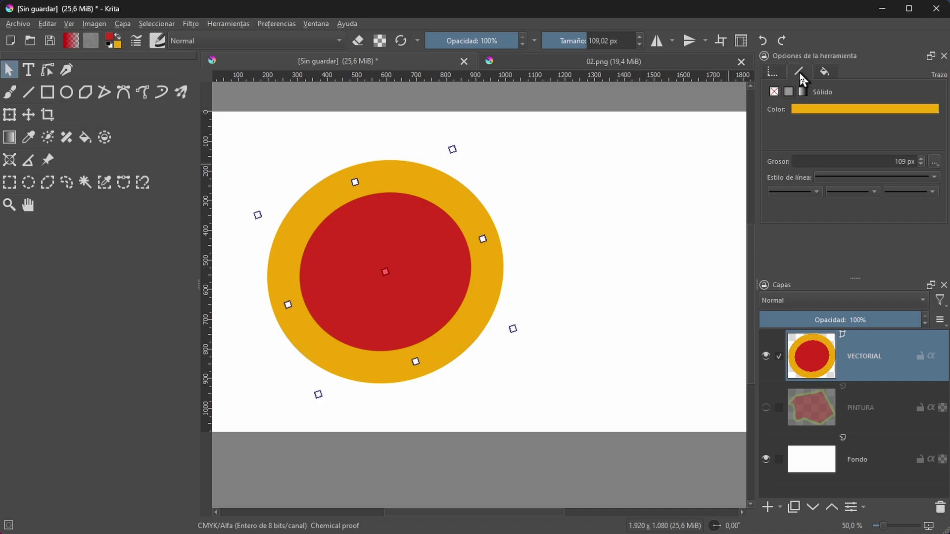
left_click(816, 109)
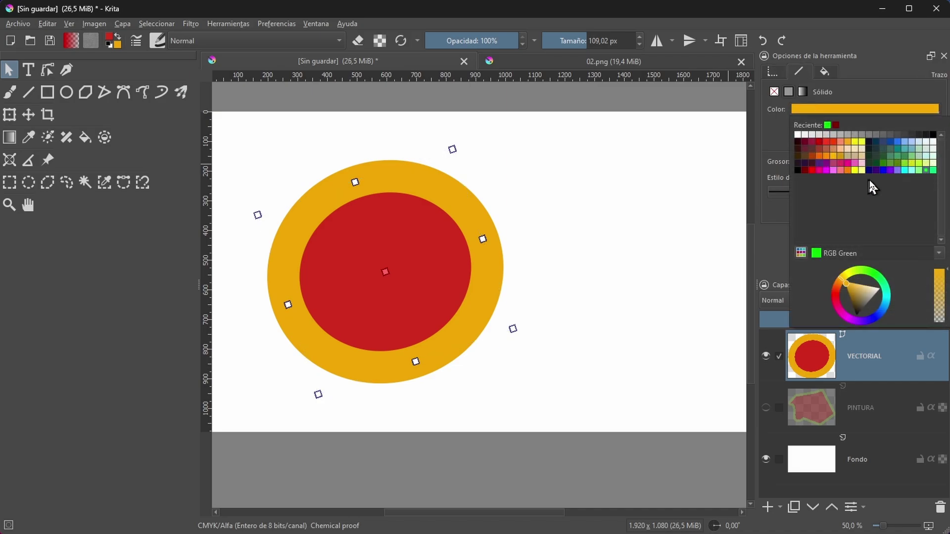
left_click(881, 165)
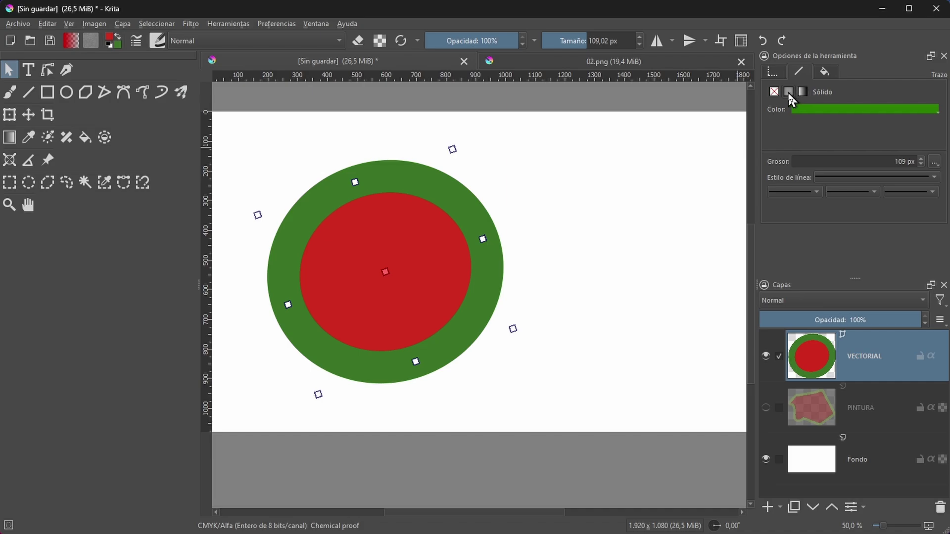
Try the ellipse's stroke as Ninguna and as a linear Degradado, and set it back to Sólido
left_click(774, 92)
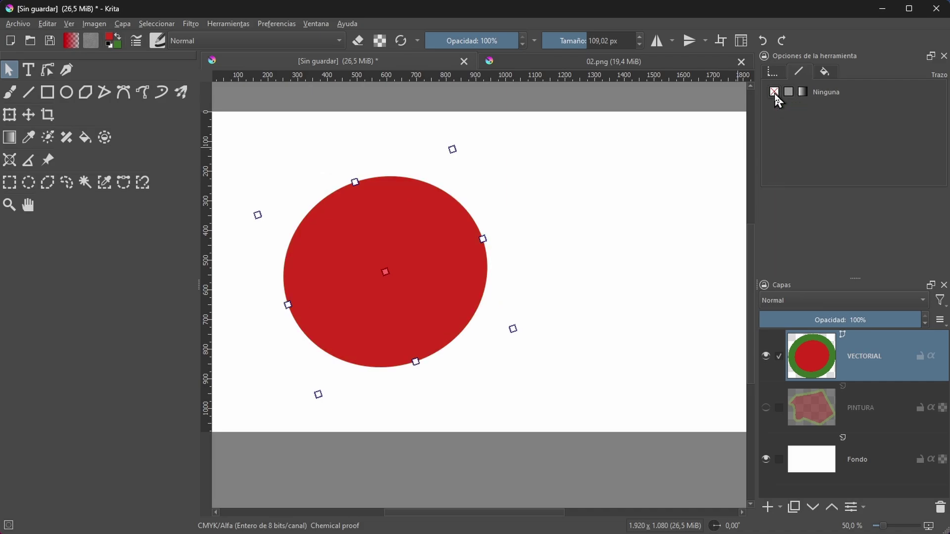
left_click(799, 92)
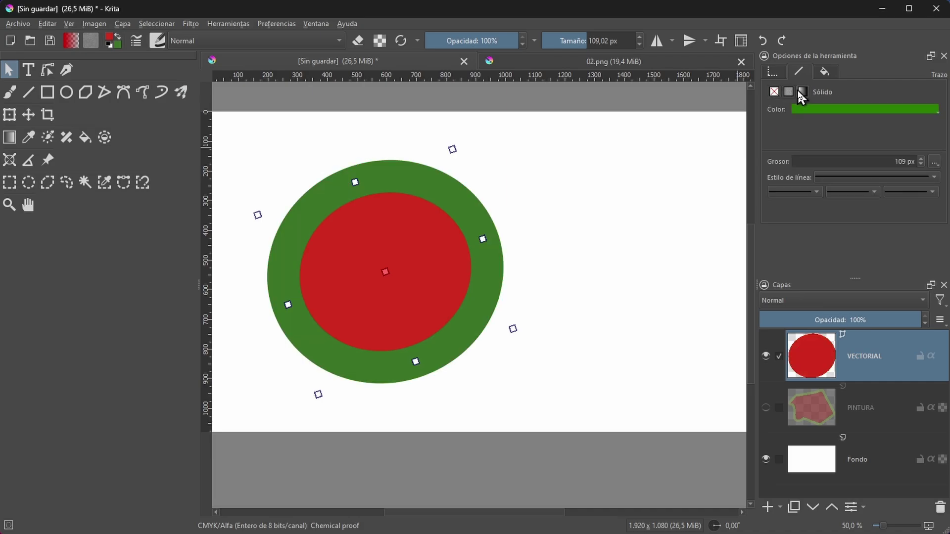
left_click(802, 91)
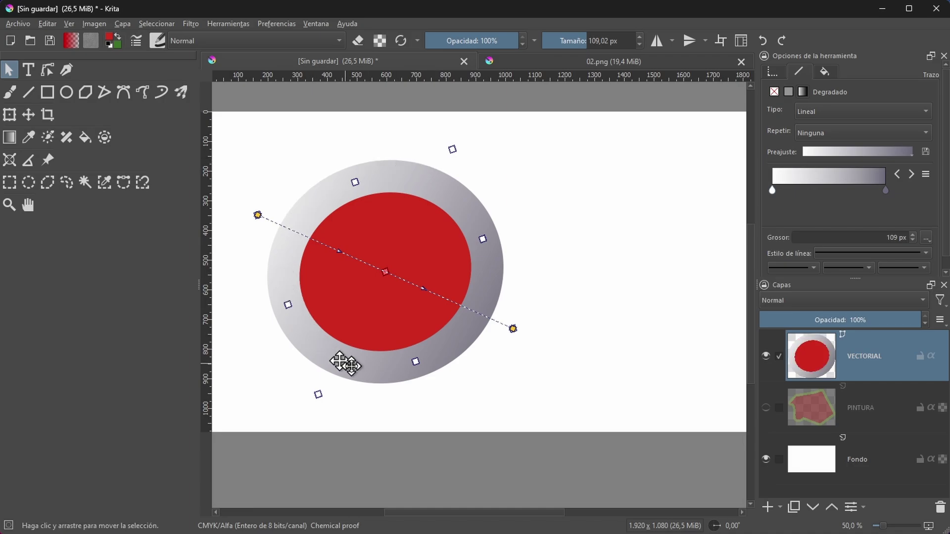
left_click(787, 91)
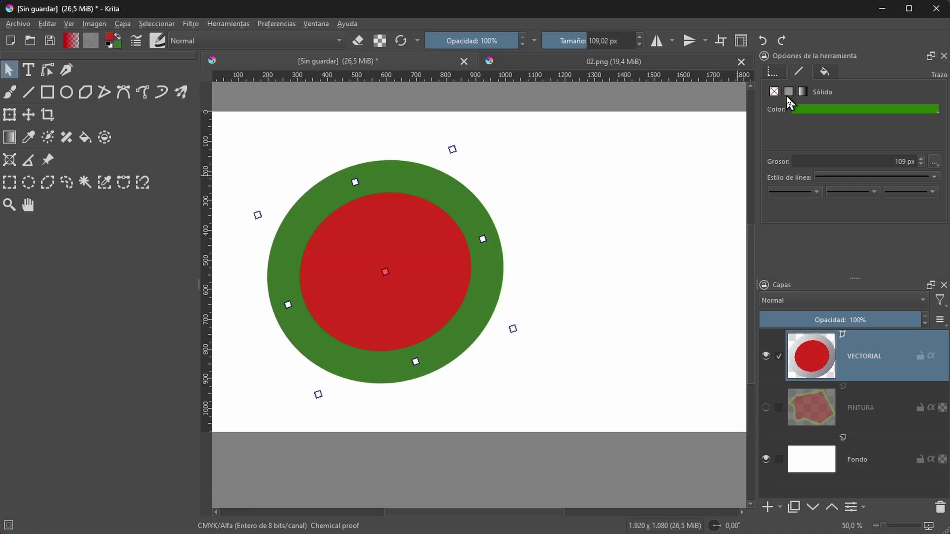
Try the ellipse's fill as Ninguna and set it back to solid red
left_click(825, 72)
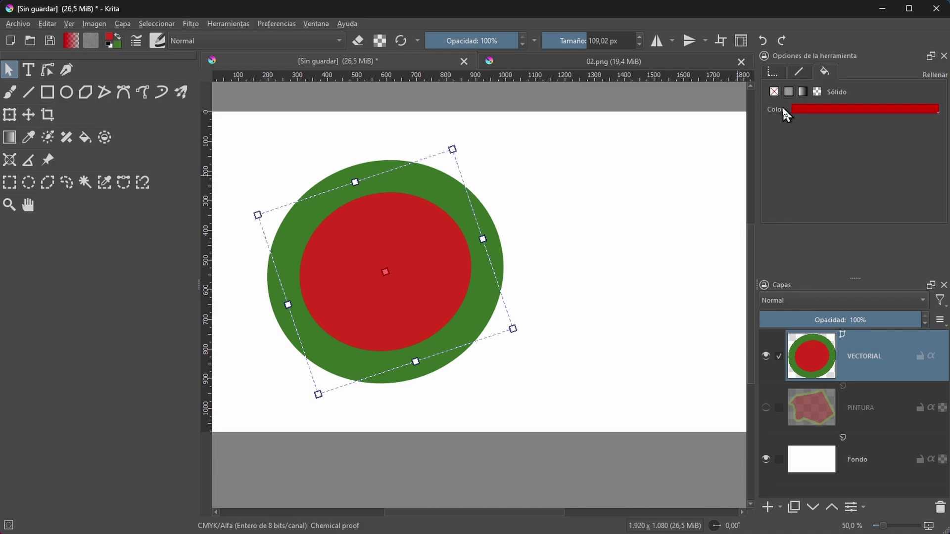
left_click(774, 92)
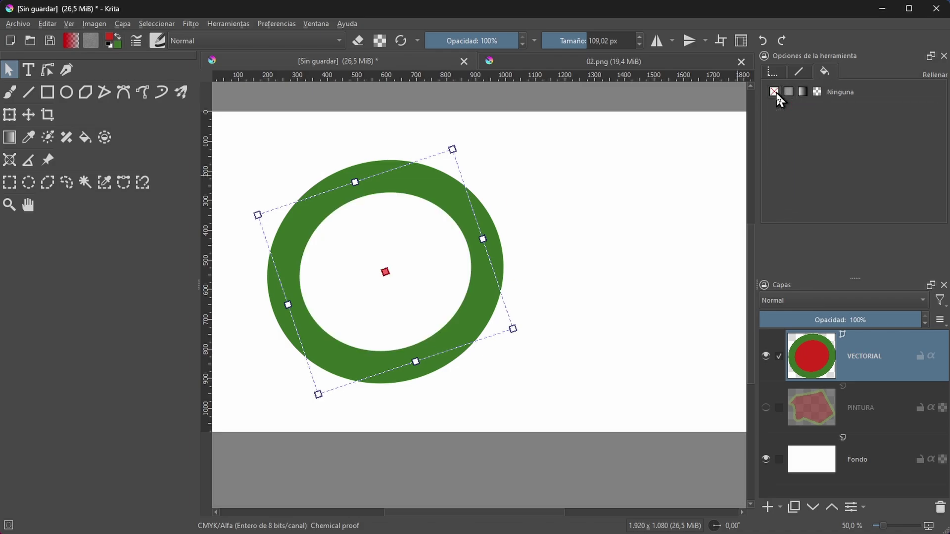
left_click(790, 91)
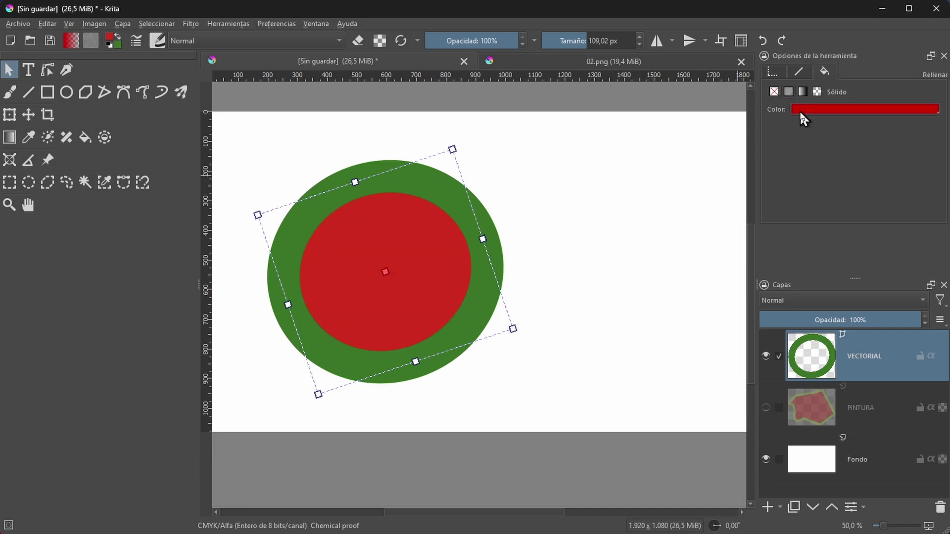
Change the ellipse's fill to cyan, try it as a linear Degradado and a Degradado de malla, and set it back to Sólido
left_click(800, 110)
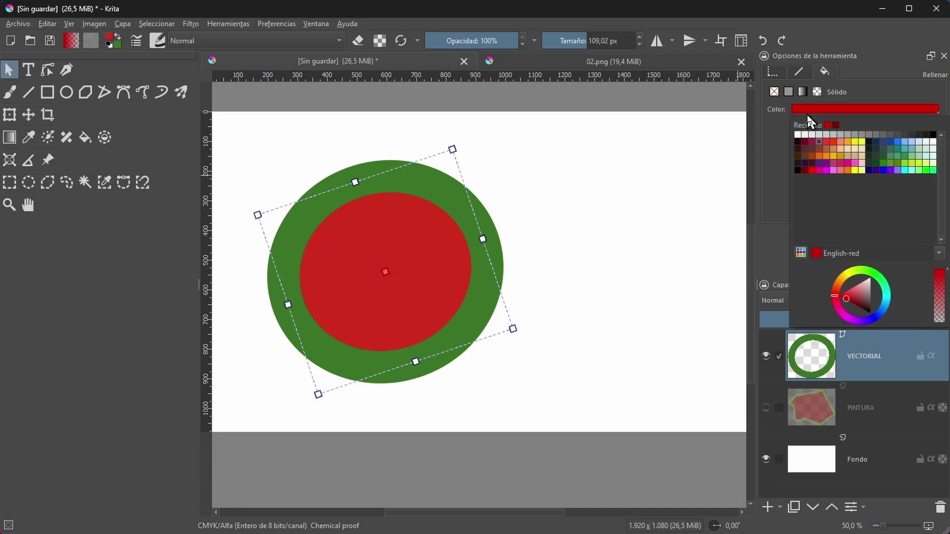
left_click(904, 171)
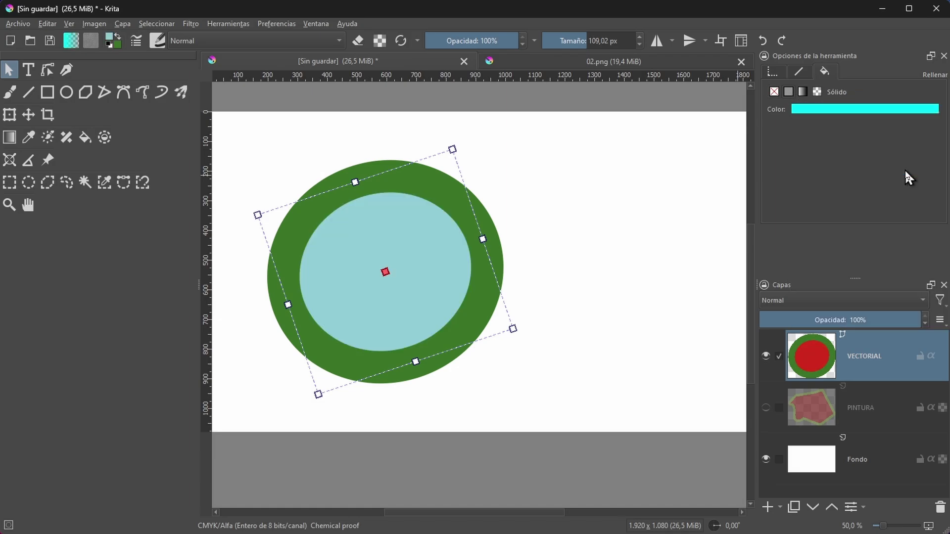
left_click(803, 91)
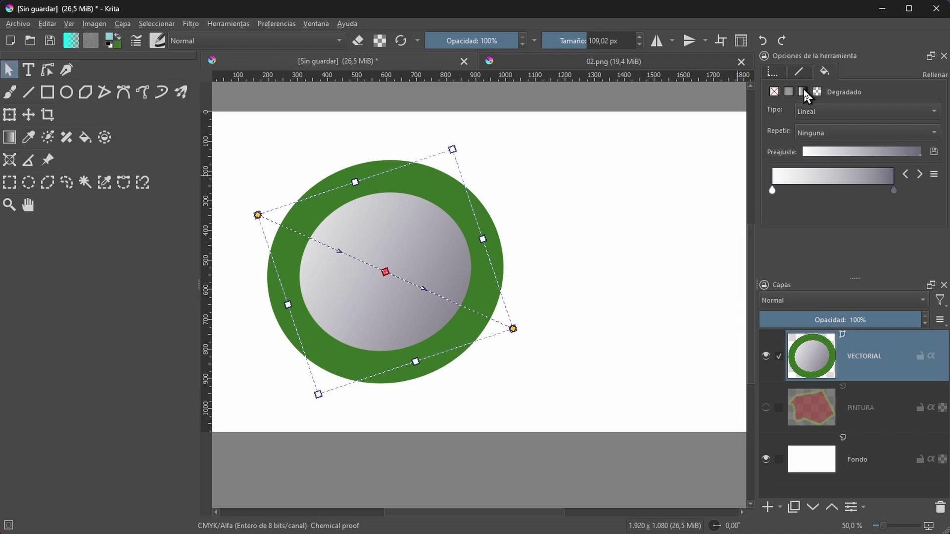
left_click(817, 92)
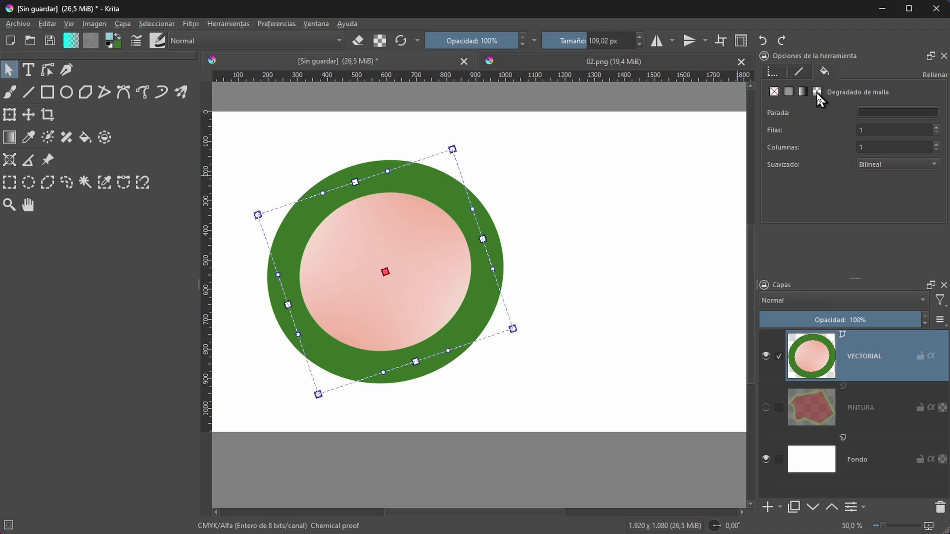
left_click(787, 92)
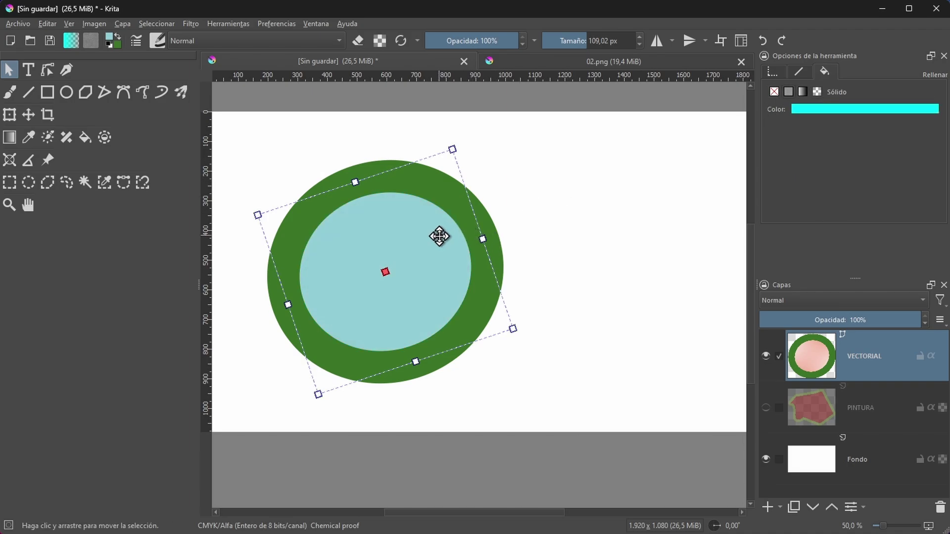
Undo a first small shift of the ellipse and move it slightly down and to the right on the canvas
left_click_drag(439, 236, 424, 221)
key("ctrl+z")
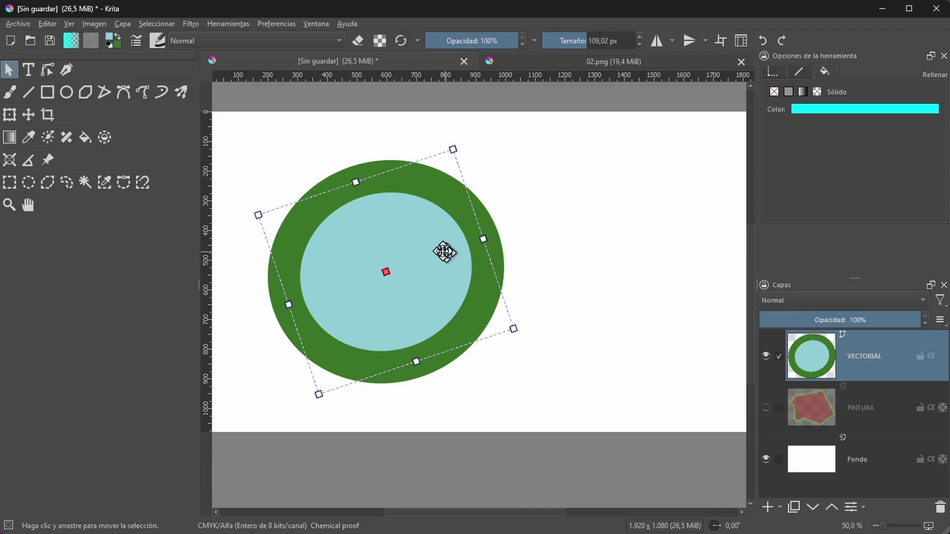
left_click_drag(443, 250, 460, 260)
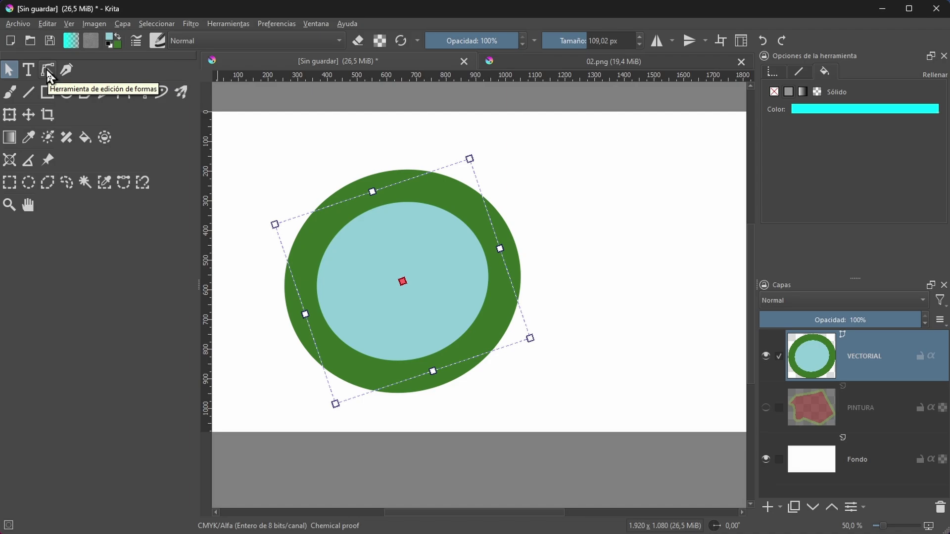
With the shape editing tool, try opening the ellipse into an arc with a start angle of about 83,5°, and undo it
left_click(46, 69)
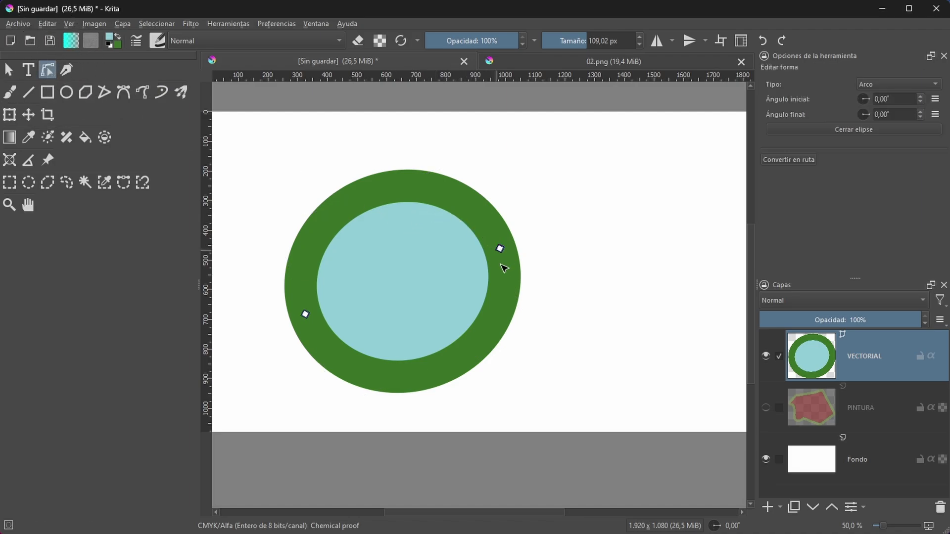
left_click_drag(500, 248, 386, 198)
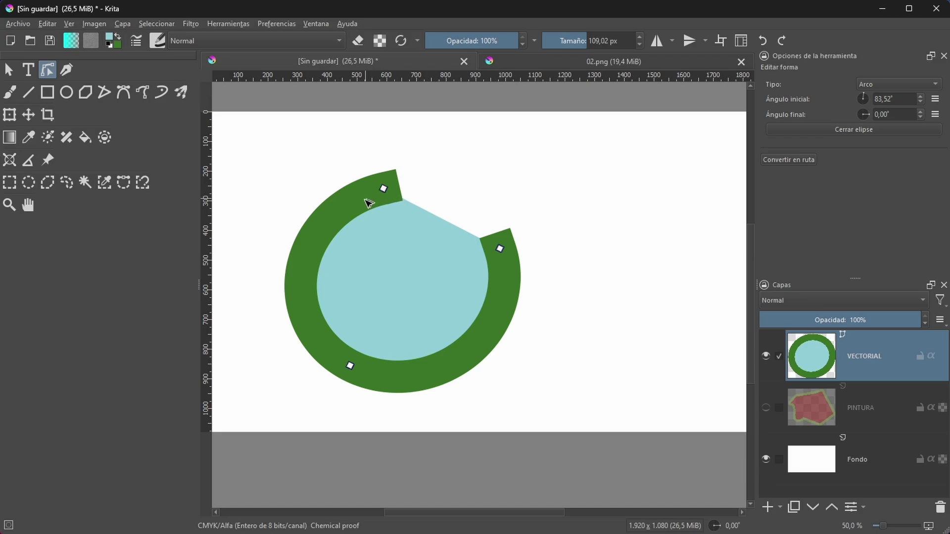
key("ctrl+z")
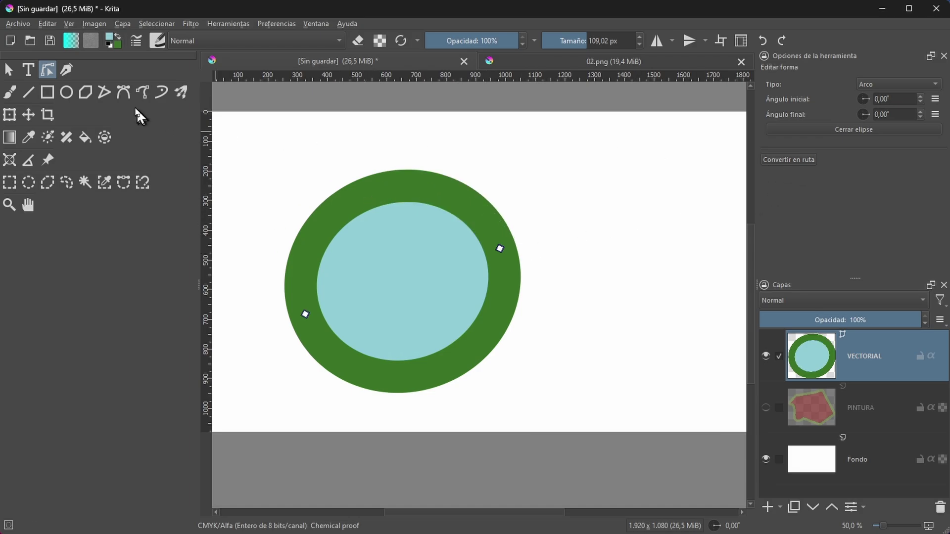
Convert the ellipse to a path and reshape it by raising its upper node, pulling its right node outward and lengthening that node's lower handle
key("ctrl")
left_click(790, 159)
left_click(374, 193)
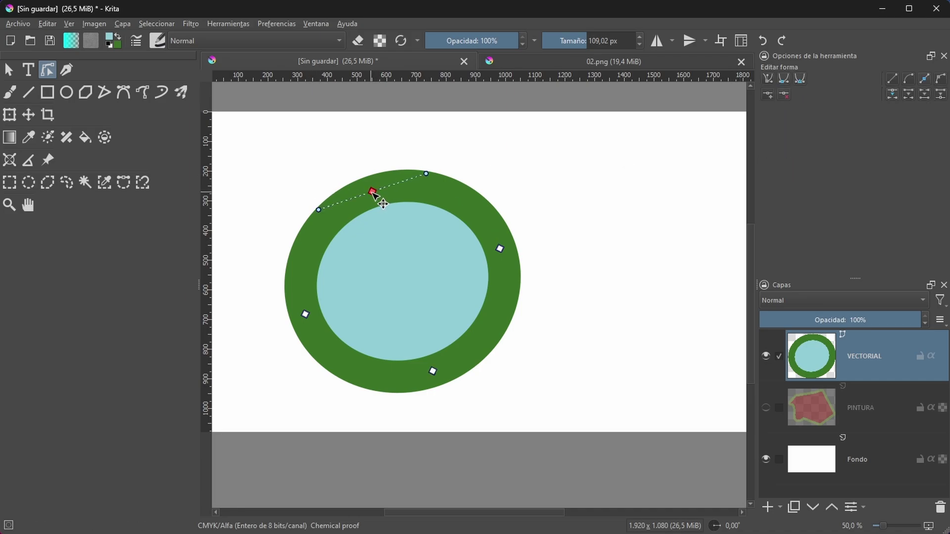
left_click_drag(373, 192, 364, 162)
left_click(500, 249)
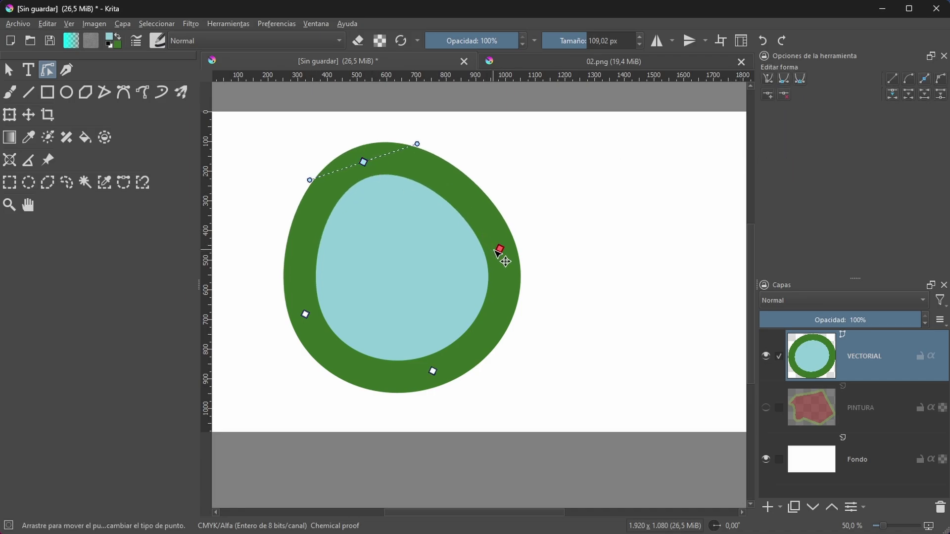
left_click_drag(504, 253, 602, 242)
left_click_drag(615, 286, 632, 365)
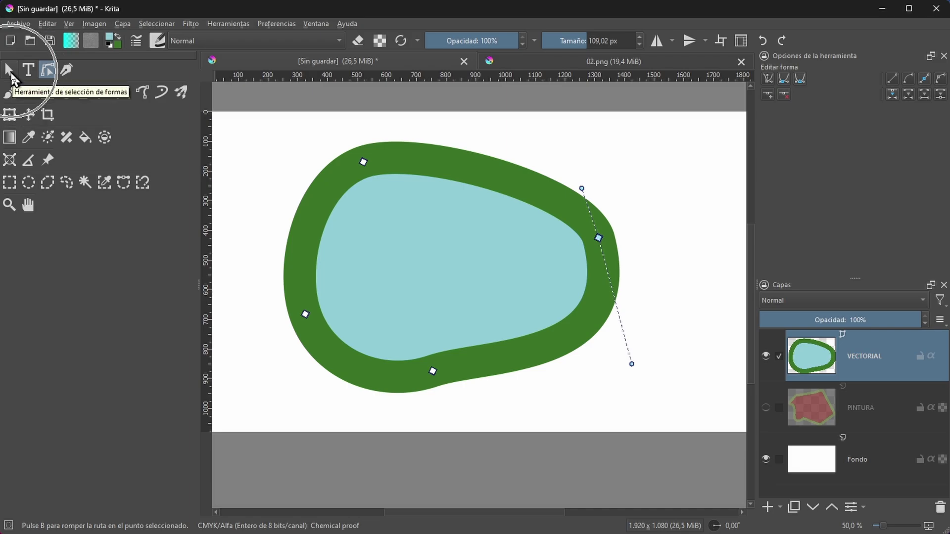
Select the reshaped path as a whole object and change its solid fill colour to yellow
left_click(10, 70)
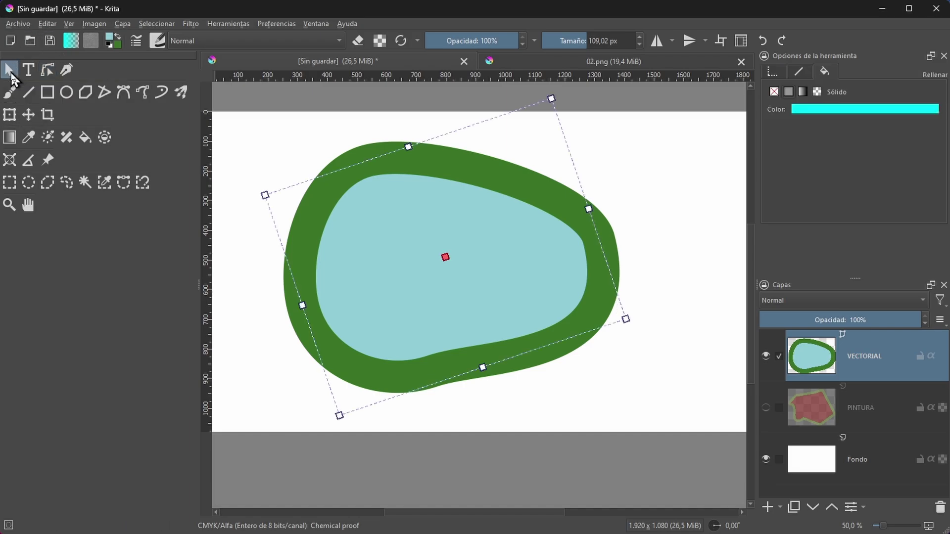
left_click(804, 75)
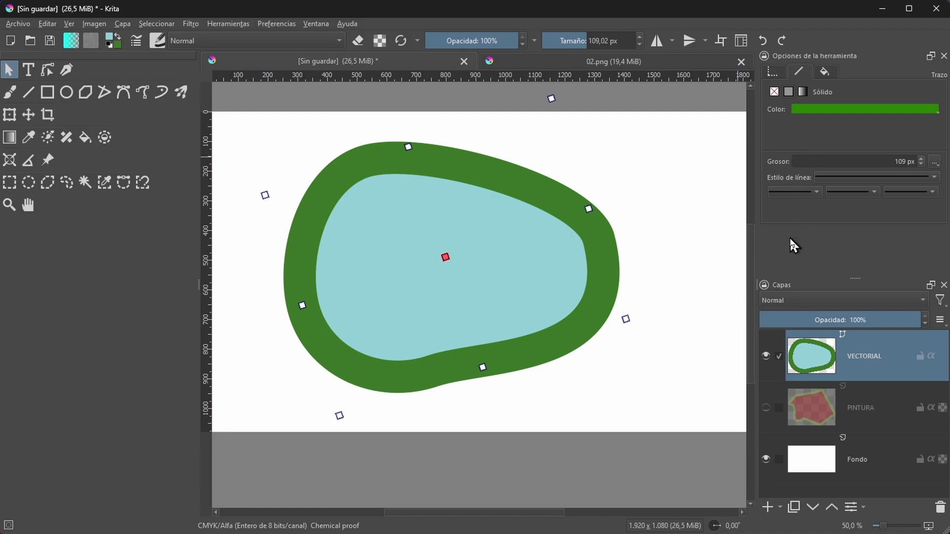
left_click(822, 75)
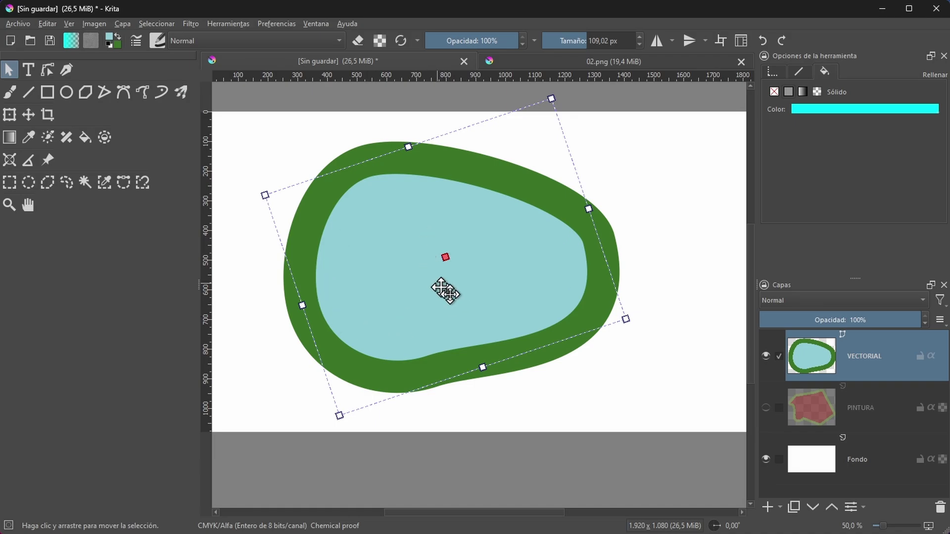
left_click(803, 110)
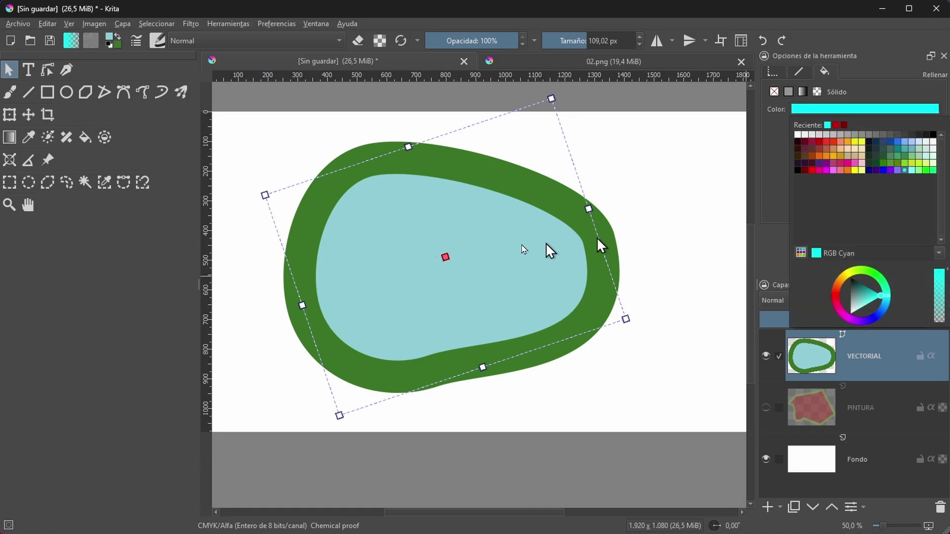
left_click(856, 142)
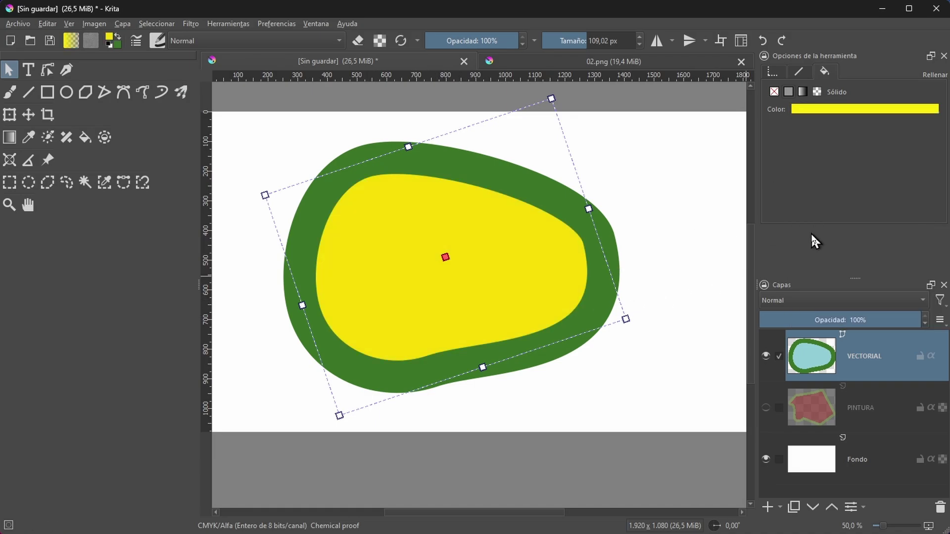
Change the path's solid stroke colour to cyan
left_click(799, 73)
left_click(837, 109)
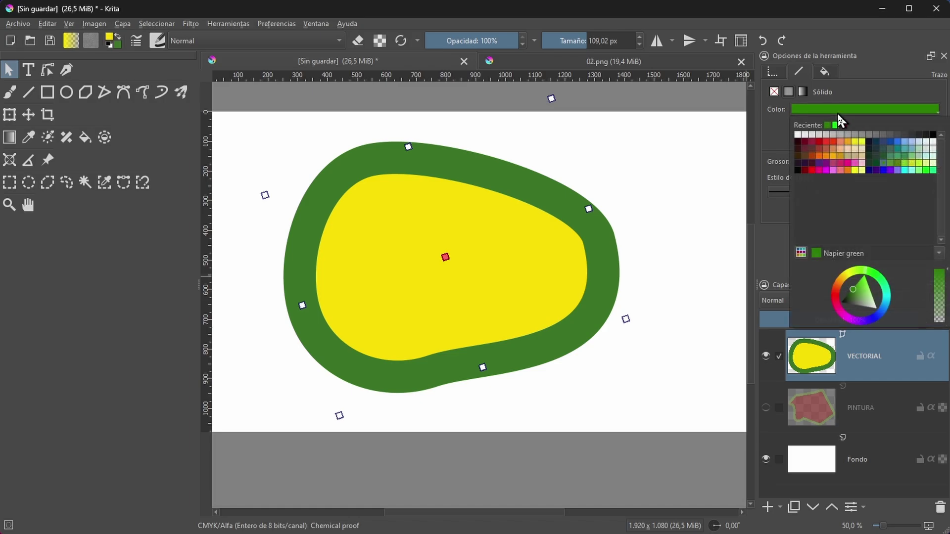
left_click(901, 170)
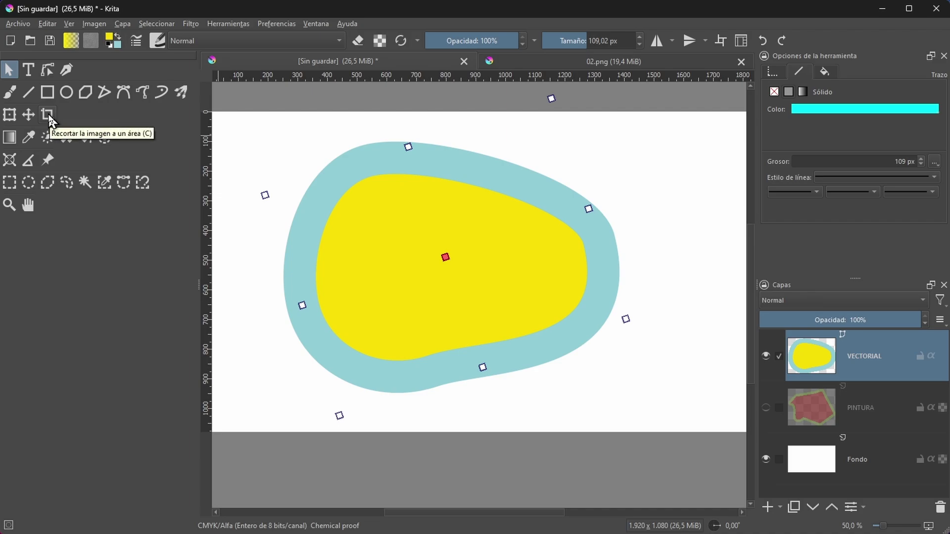
left_click(13, 73)
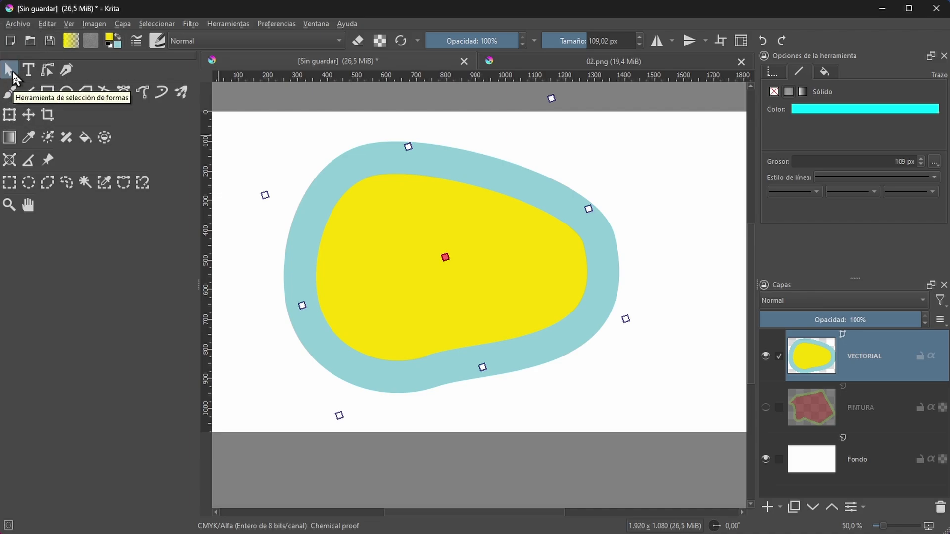
Try a freehand calligraphy stroke to the right of the yellow shape, and undo it
left_click(66, 72)
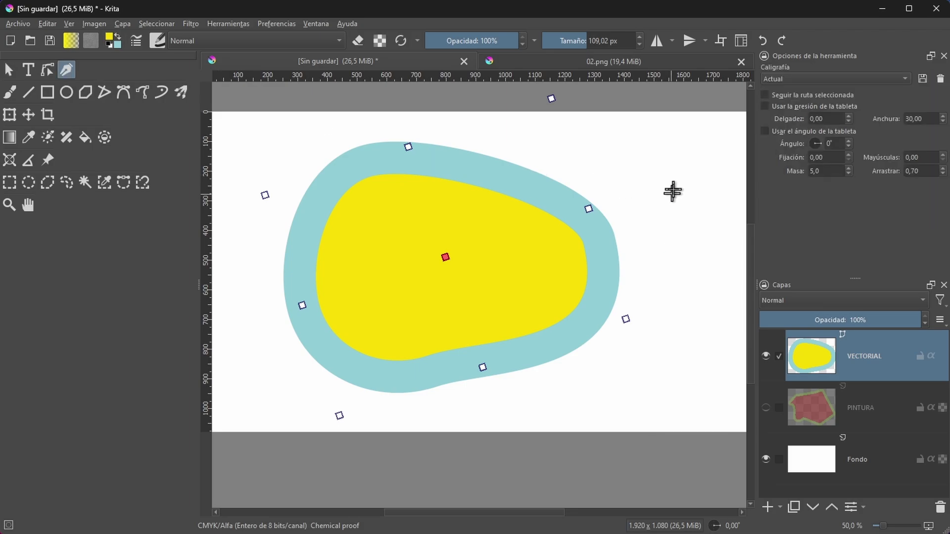
mouse_move(693, 156)
left_mouse_down()
mouse_move(673, 194)
mouse_move(692, 353)
mouse_move(655, 391)
left_mouse_up()
key("ctrl+z")
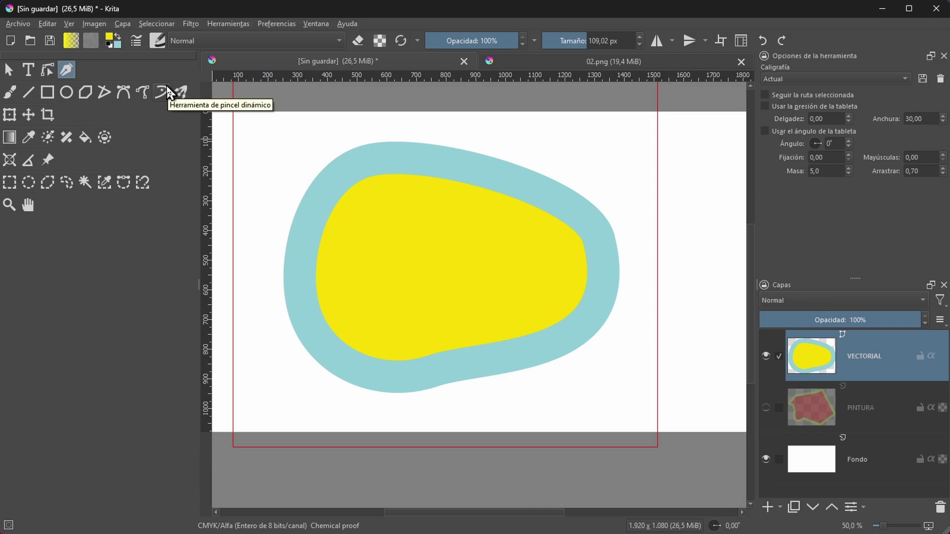
Hide the VECTORIAL layer, show the PINTURA layer and make PINTURA the active layer
left_click(766, 356)
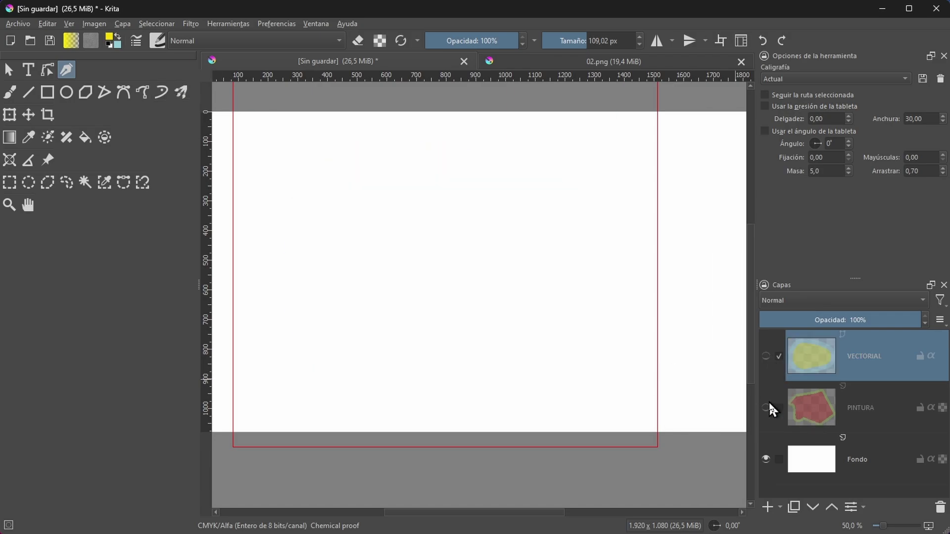
left_click(766, 408)
left_click(861, 408)
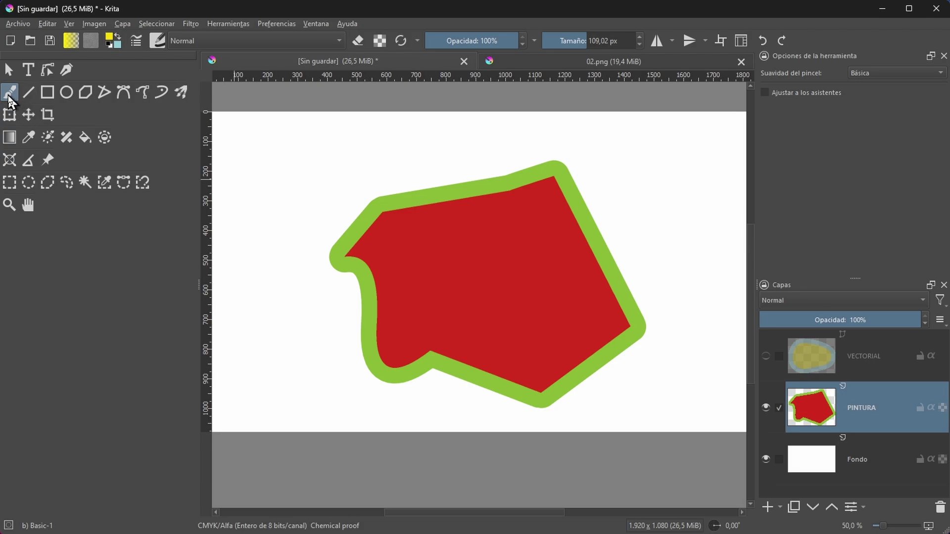